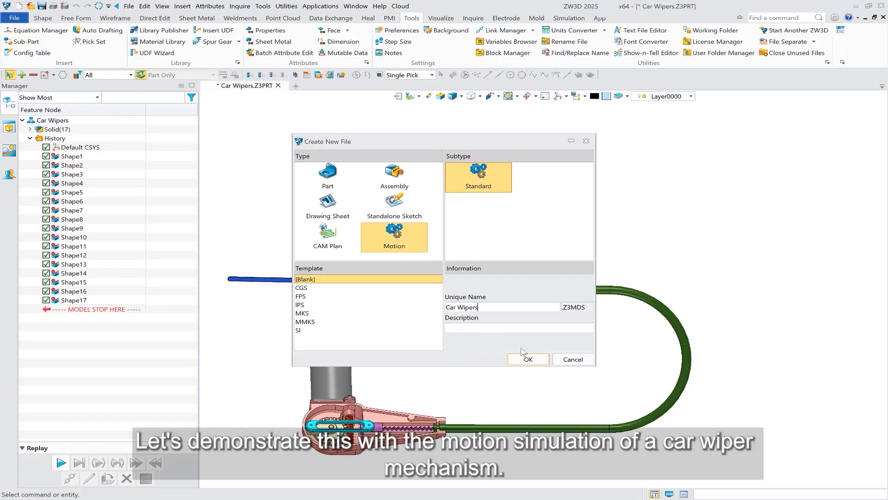
Create the Car Wipers motion file with Car Wipers.Z3PRT loaded as its main model
click(528, 359)
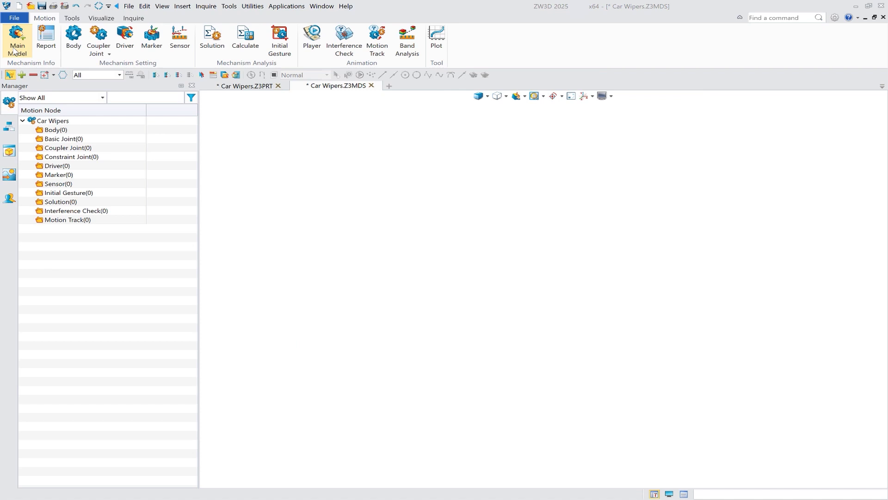
click(141, 161)
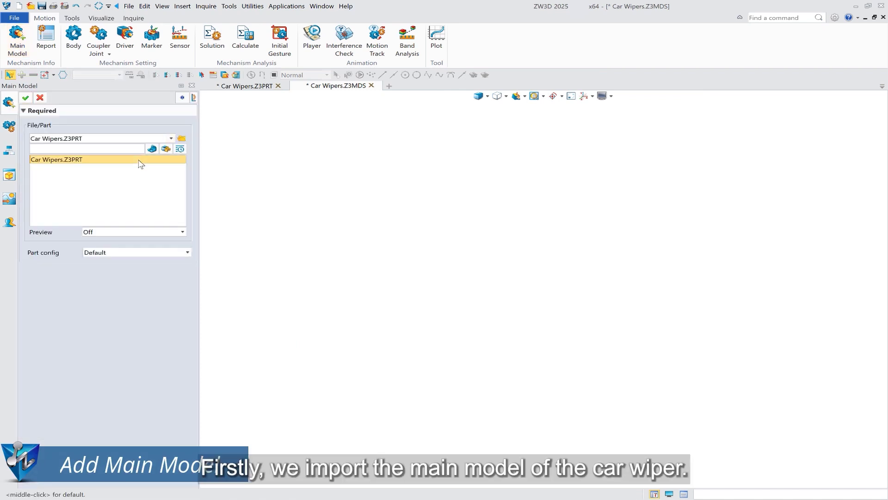
click(26, 98)
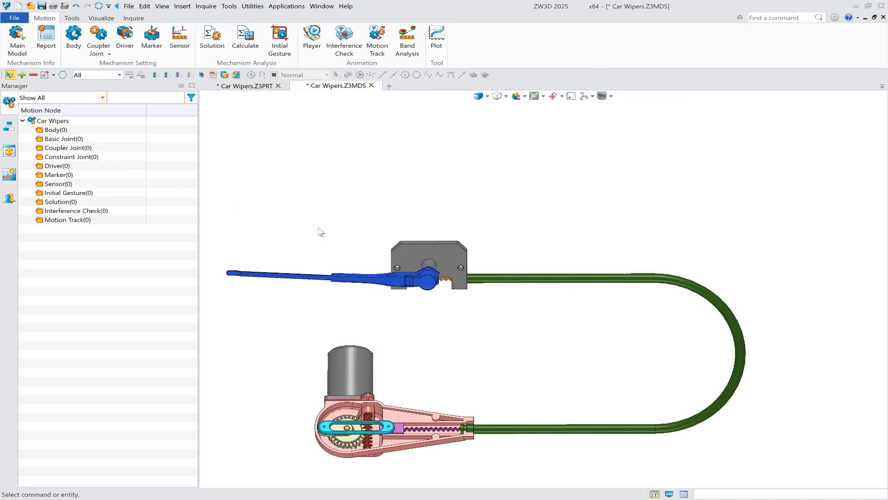
Define Body001 from the motor, cable and housing as a fixed body
click(69, 43)
click(350, 370)
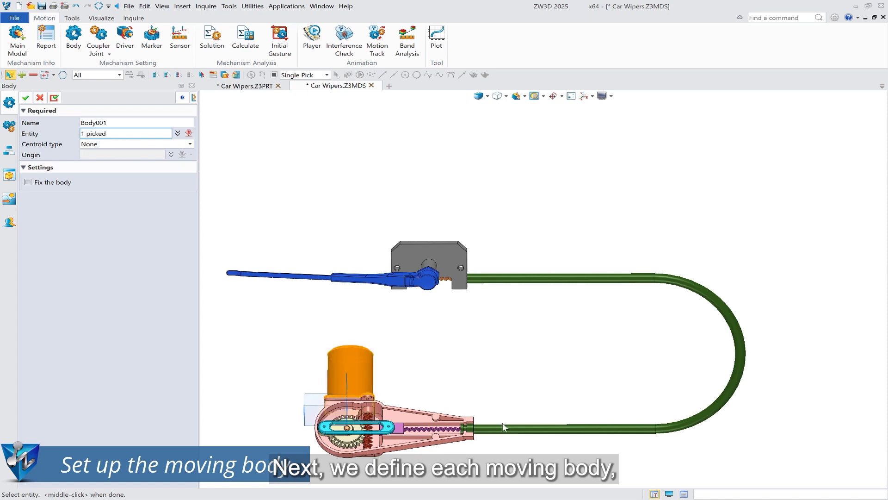
click(503, 426)
click(444, 419)
click(27, 182)
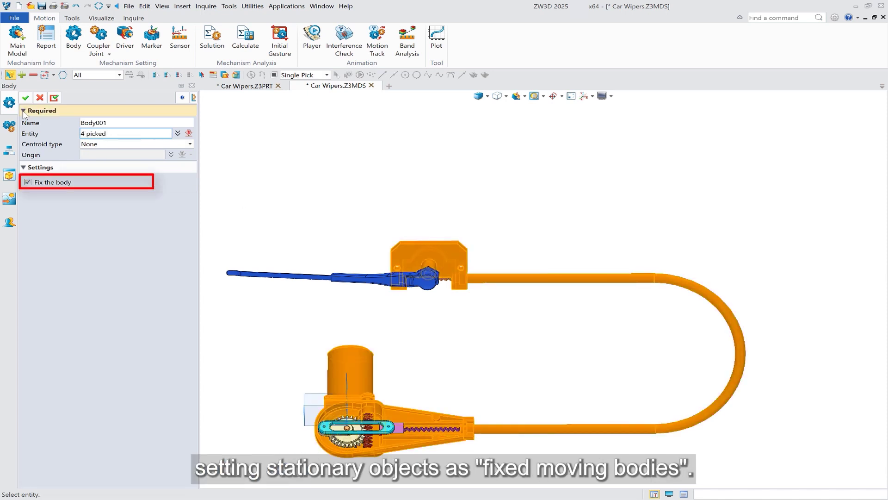
Create the second, third (gear) and fourth moving bodies
click(346, 445)
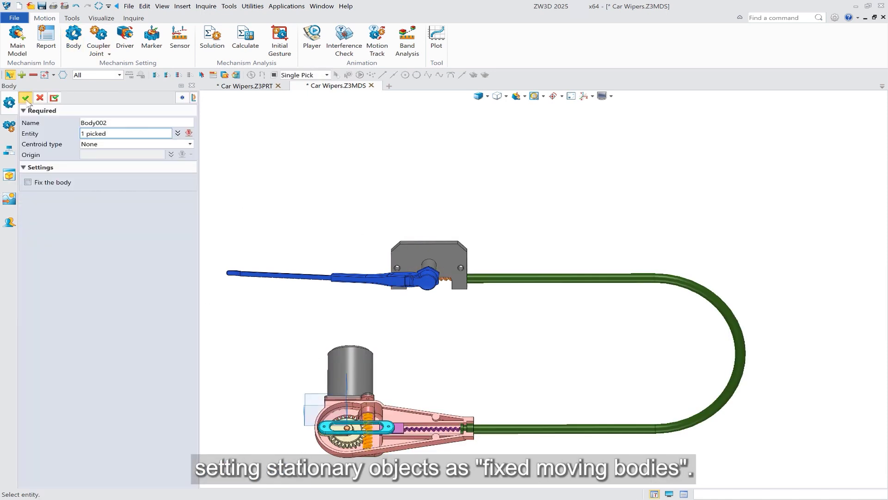
middle_click(346, 445)
click(346, 446)
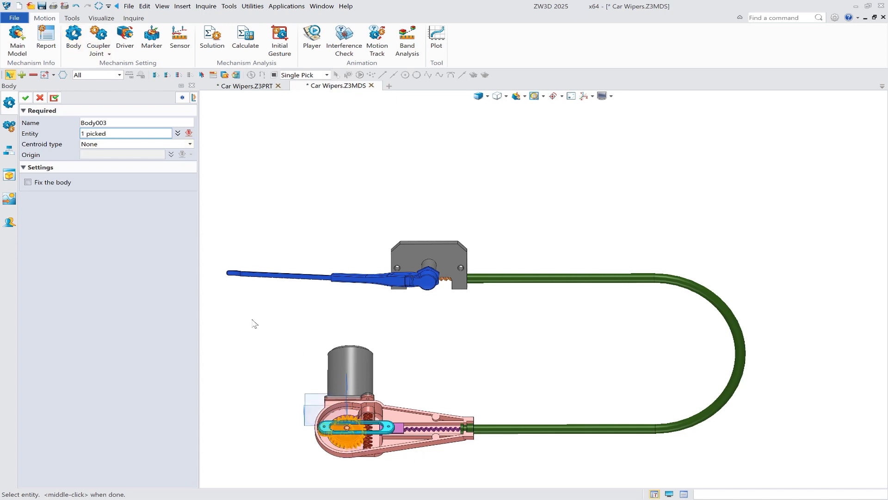
click(25, 97)
click(73, 37)
click(346, 435)
middle_click(346, 435)
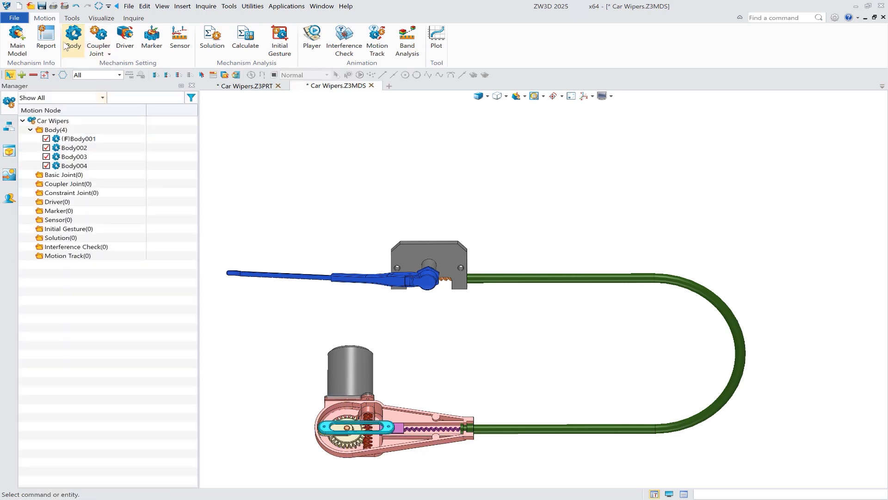
Create the fifth and sixth moving bodies
click(65, 46)
click(419, 430)
middle_click(316, 409)
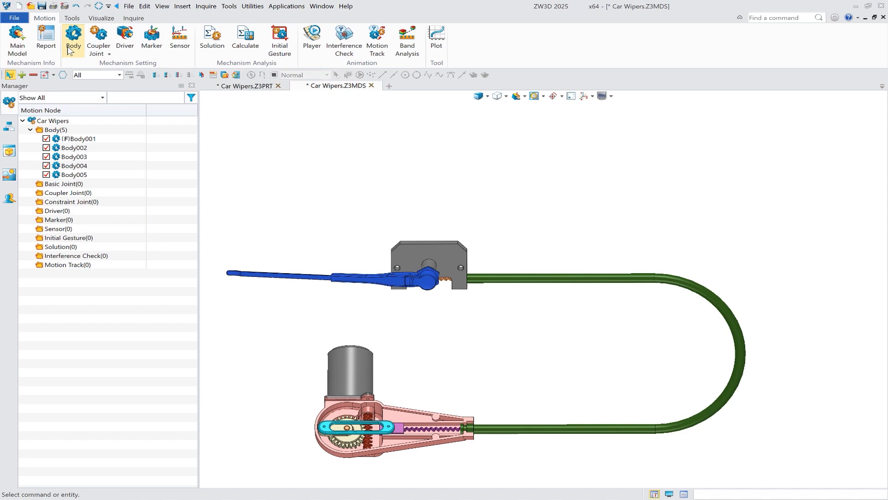
click(71, 39)
click(445, 281)
click(26, 97)
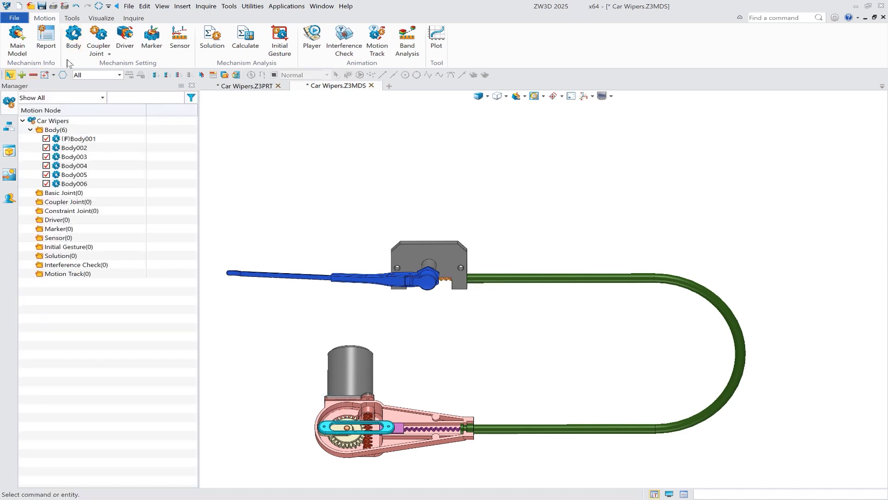
Create Body007 from the wiper arm, hub and remaining wiper parts
click(74, 37)
click(357, 280)
click(422, 283)
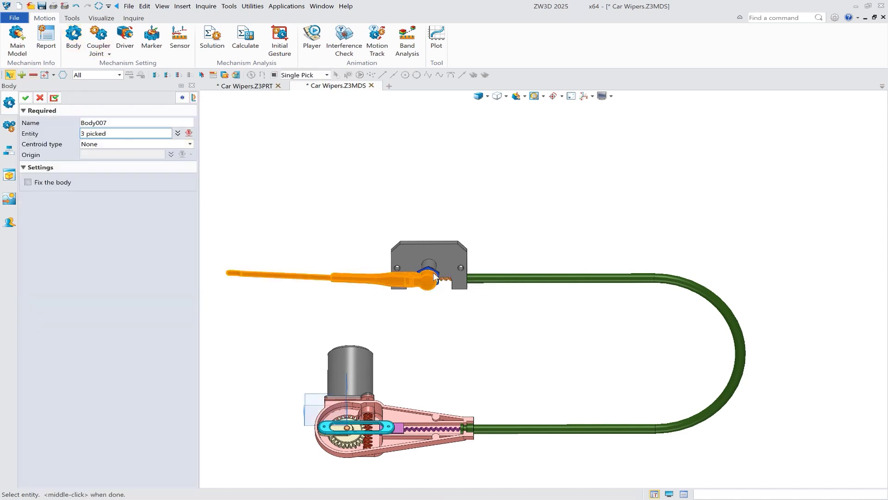
click(435, 259)
click(28, 99)
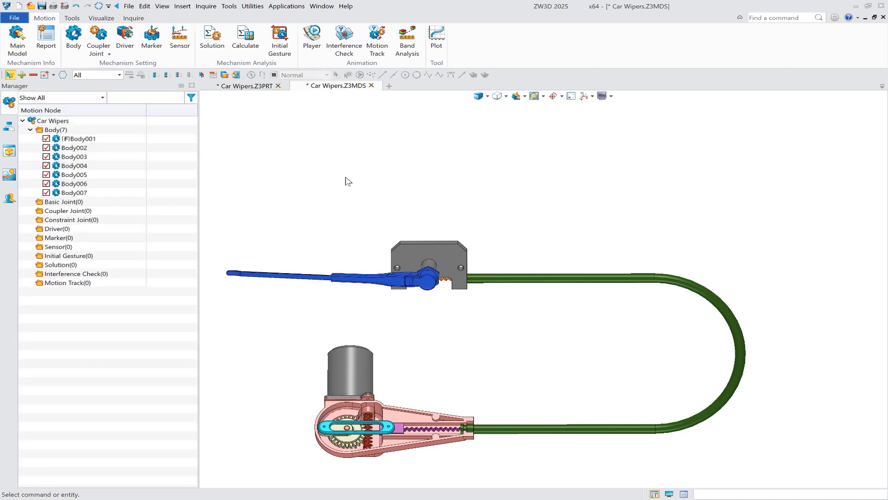
Add basic revolute joints for the worm and the gear bodies
click(106, 54)
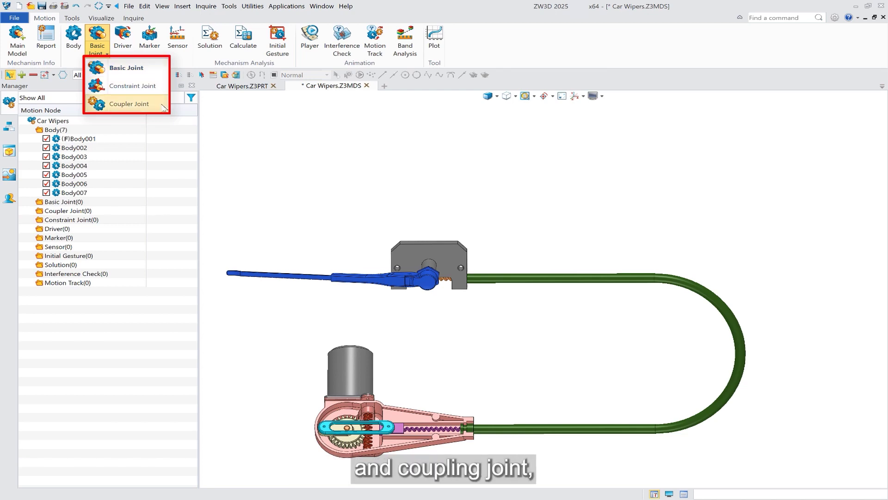
click(129, 104)
scroll(370, 430, up, 3)
scroll(370, 430, up, 3)
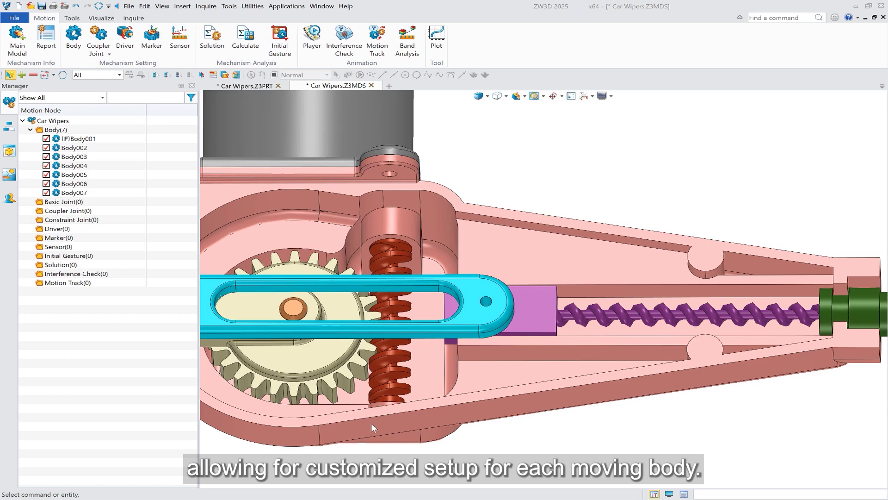
click(98, 50)
click(123, 66)
click(398, 400)
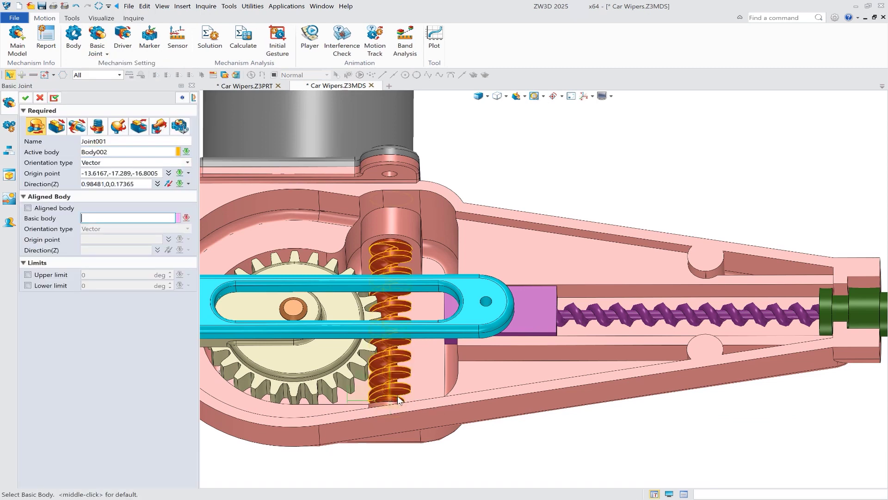
click(26, 98)
click(317, 312)
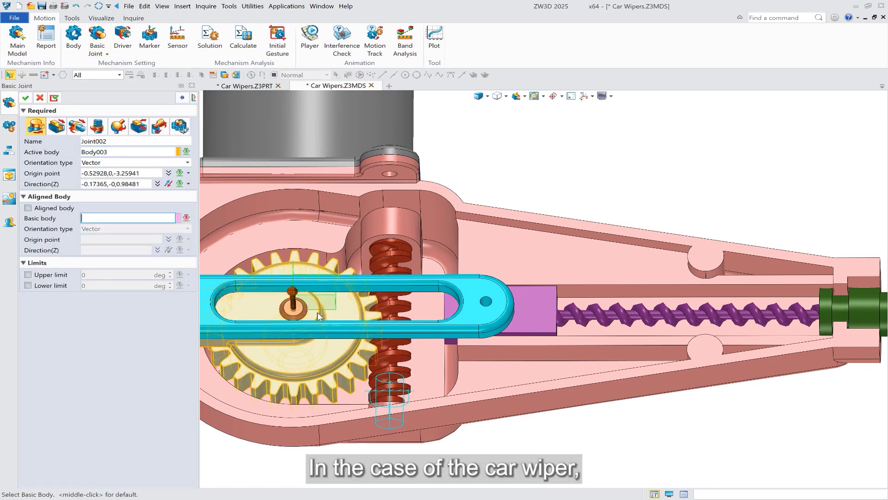
click(26, 98)
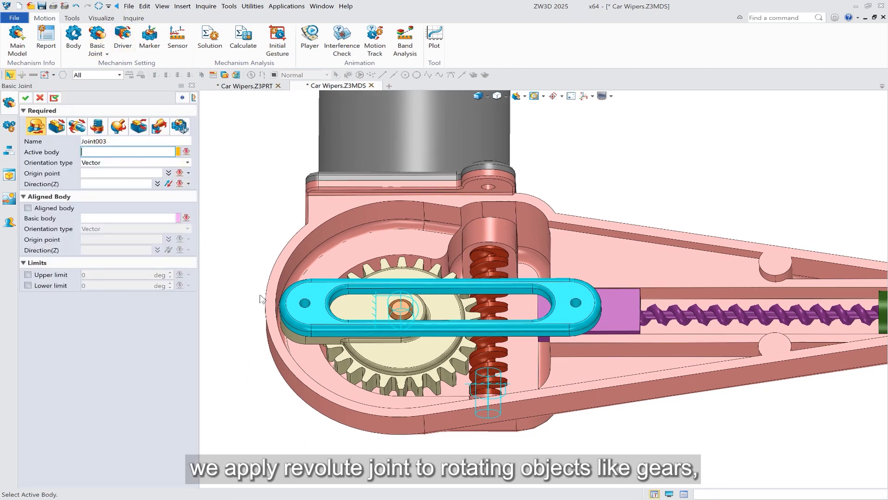
Add a reversed revolute joint on the link with the gear as base body
click(309, 303)
click(167, 185)
click(402, 357)
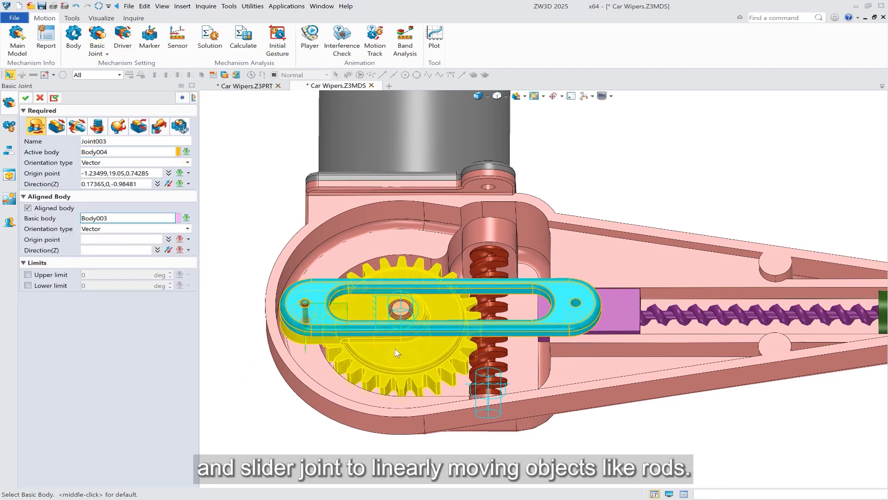
right_click(229, 166)
click(268, 401)
click(308, 303)
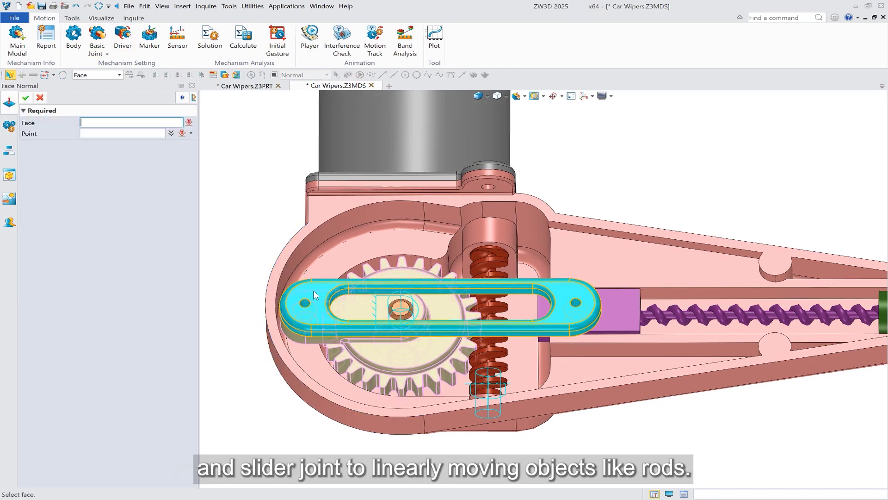
click(309, 306)
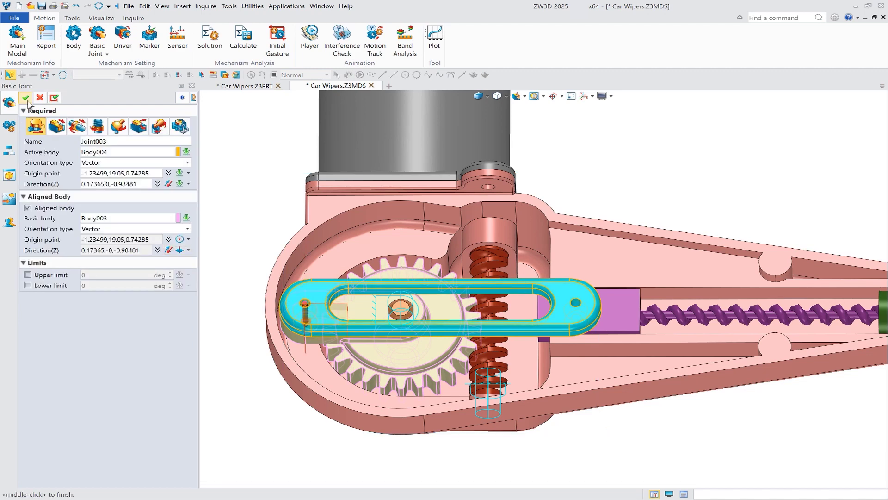
middle_click(309, 309)
Join the link to Body005 along a face normal, then add Body005's slider joint
click(577, 303)
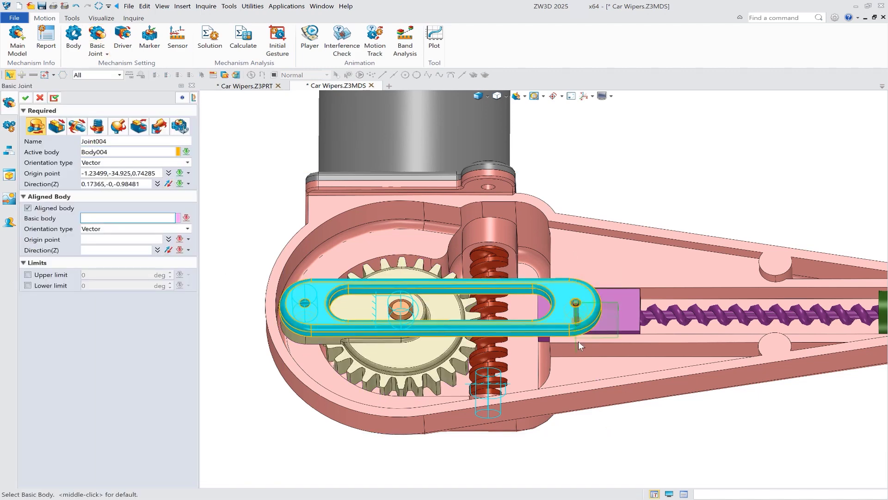
click(621, 323)
click(188, 239)
click(188, 250)
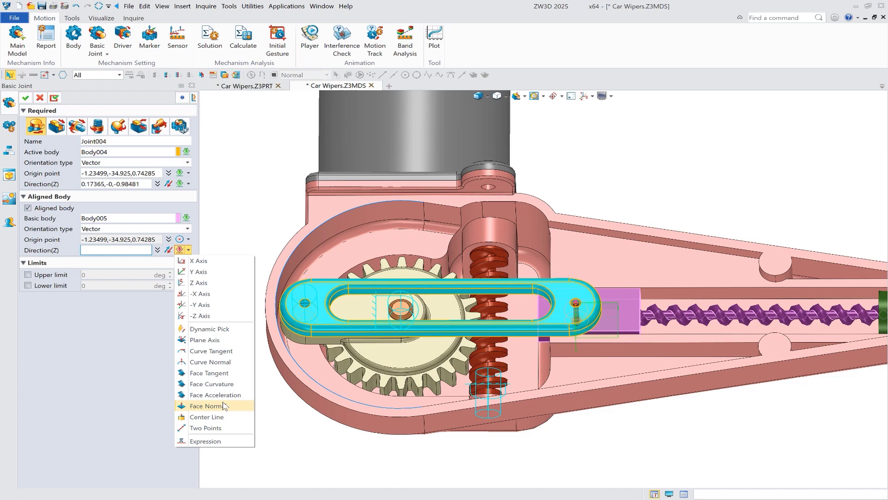
click(208, 407)
click(555, 286)
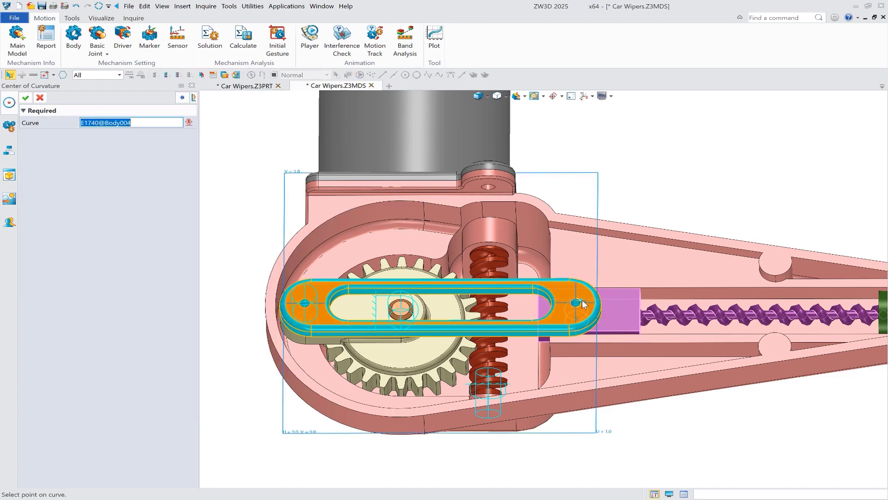
click(582, 299)
click(26, 98)
click(97, 39)
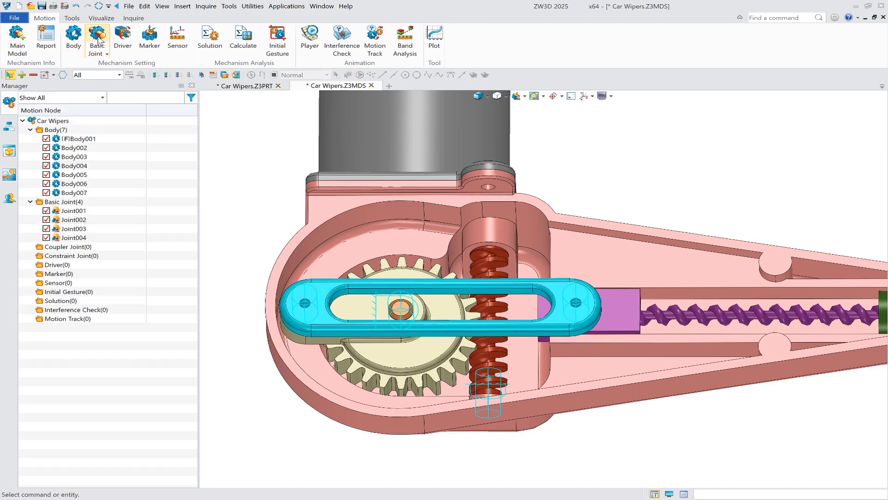
click(635, 315)
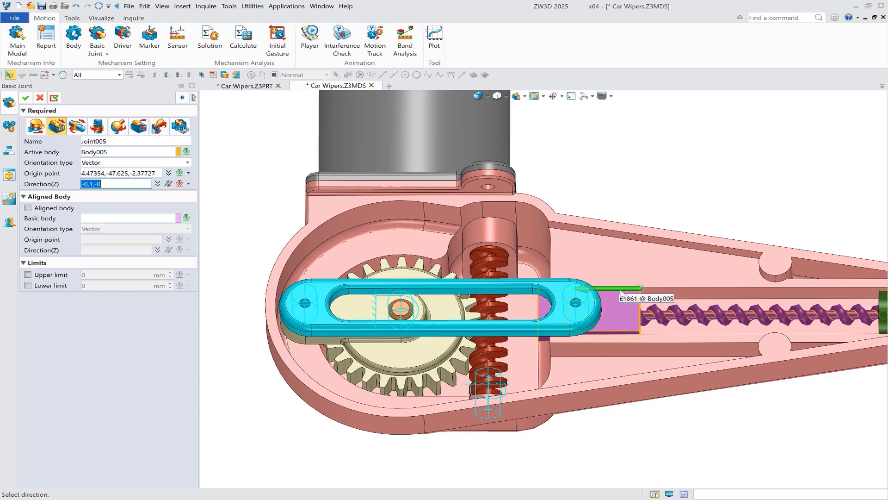
click(25, 97)
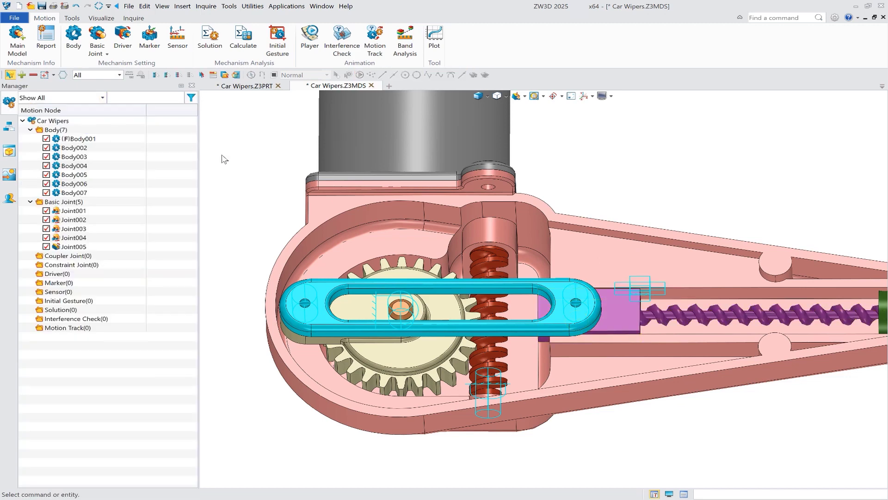
Add a slider joint on Body006 with origin at the worm's curvature center, along its axis
scroll(267, 222, down, 5)
scroll(448, 140, up, 8)
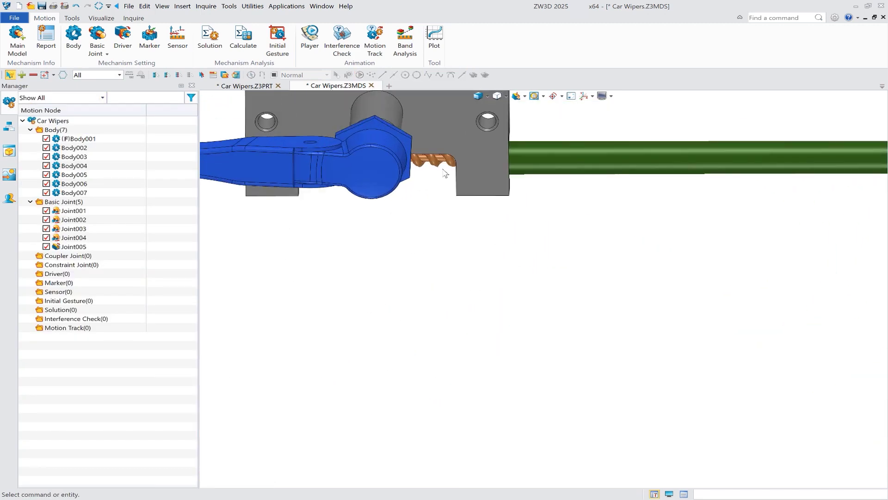
middle_click(293, 109)
scroll(421, 192, up, 3)
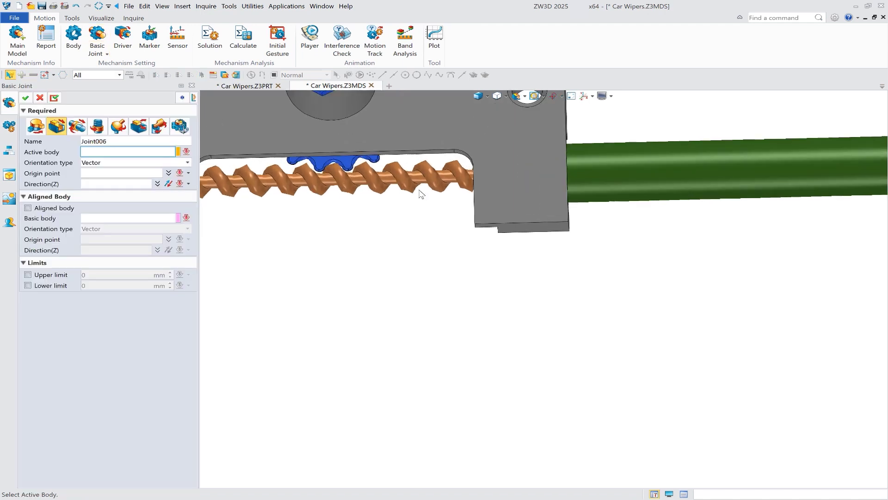
scroll(420, 192, up, 3)
click(422, 180)
right_click(227, 175)
click(246, 345)
click(425, 168)
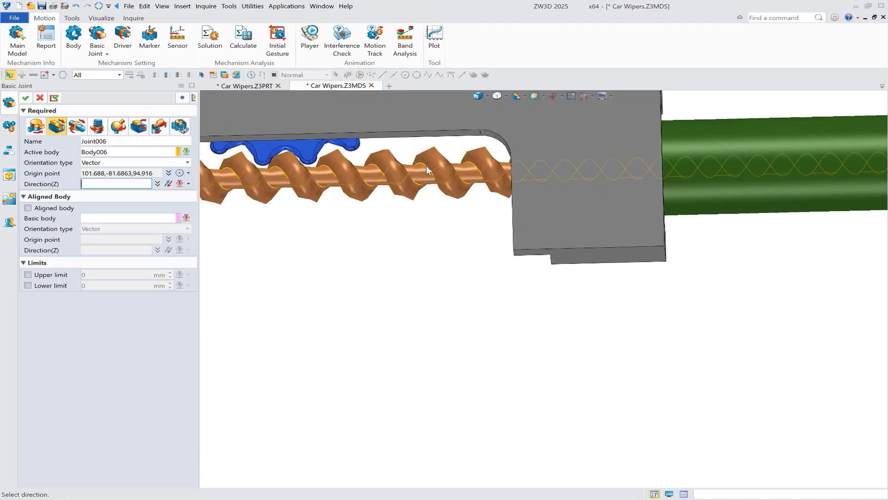
click(188, 184)
click(211, 349)
click(417, 175)
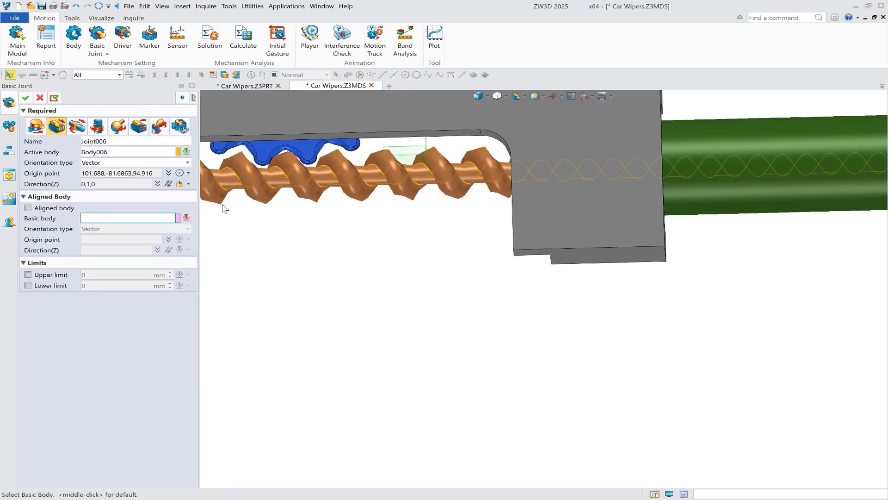
click(25, 97)
Add a revolute joint on the blue gear arm Body007
click(97, 34)
scroll(405, 334, down, 3)
scroll(407, 337, down, 3)
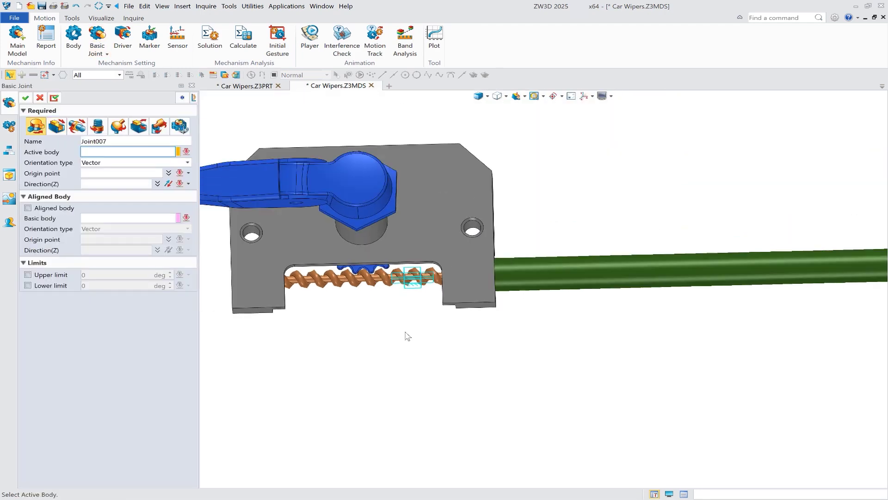
click(387, 195)
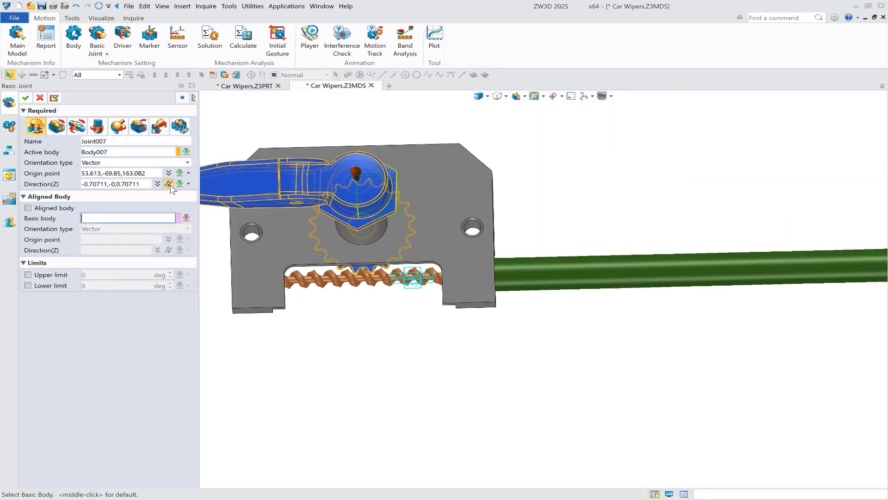
click(26, 98)
scroll(412, 301, down, 3)
scroll(412, 301, down, 2)
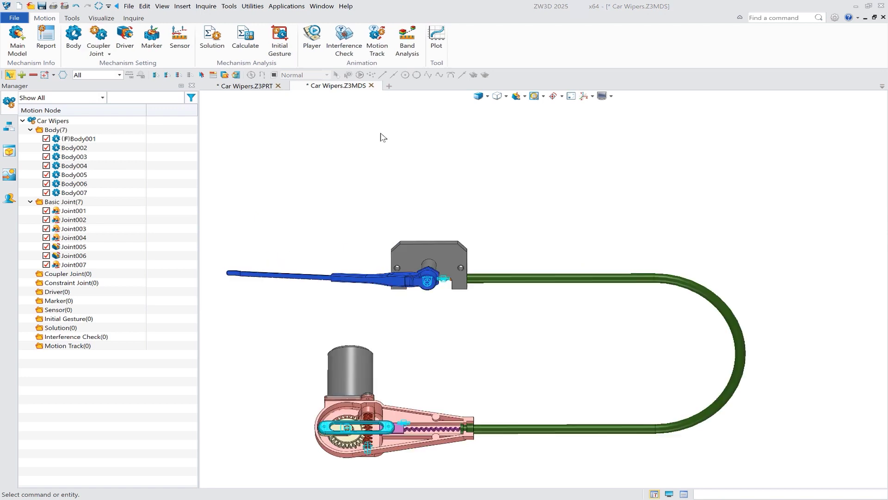
Couple Joint001 and Joint002 as gear joint Joint008
click(107, 55)
click(129, 107)
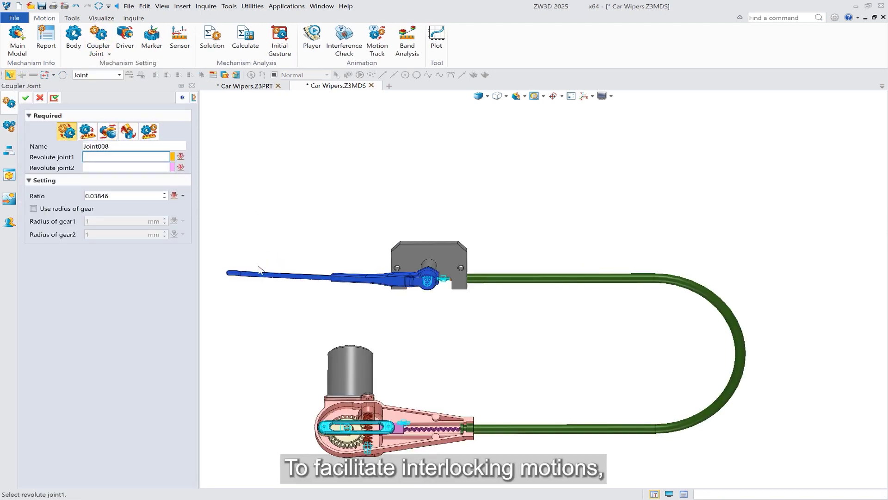
click(353, 430)
click(26, 98)
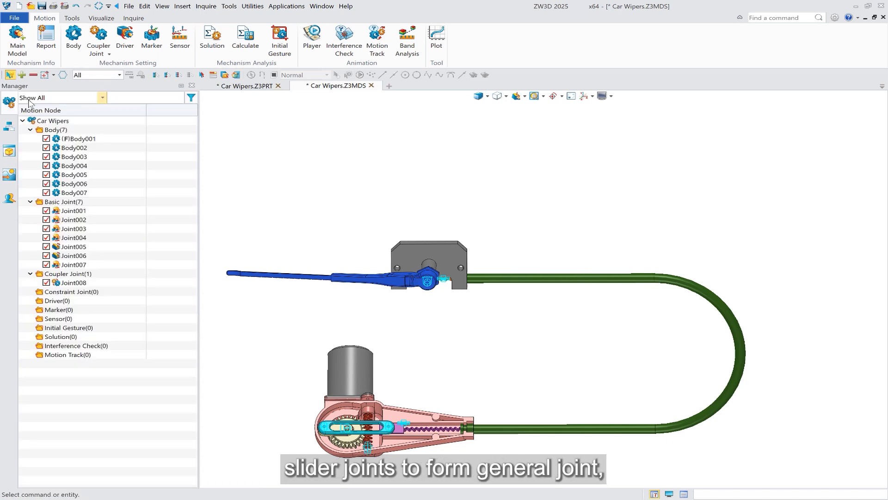
Couple Joint005 and Joint006 as general joint Joint009
click(106, 54)
click(127, 106)
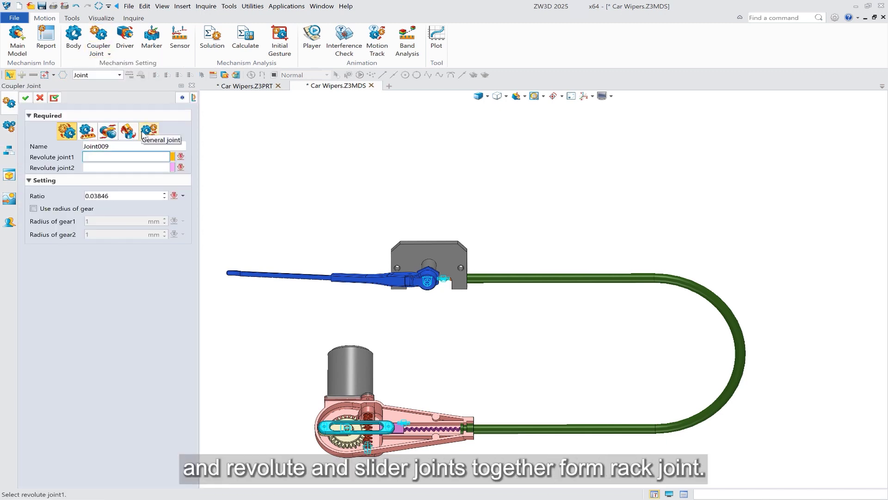
click(147, 134)
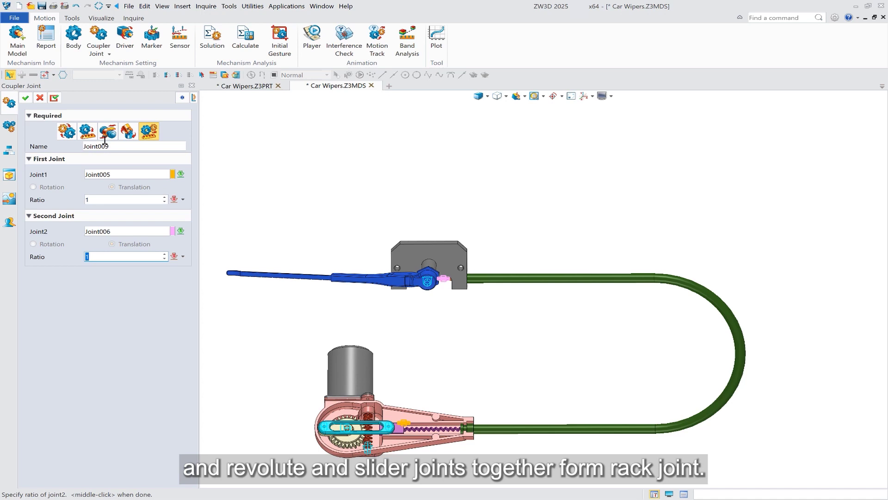
click(26, 98)
Couple Joint007 with Joint006 as rack joint Joint010
click(106, 54)
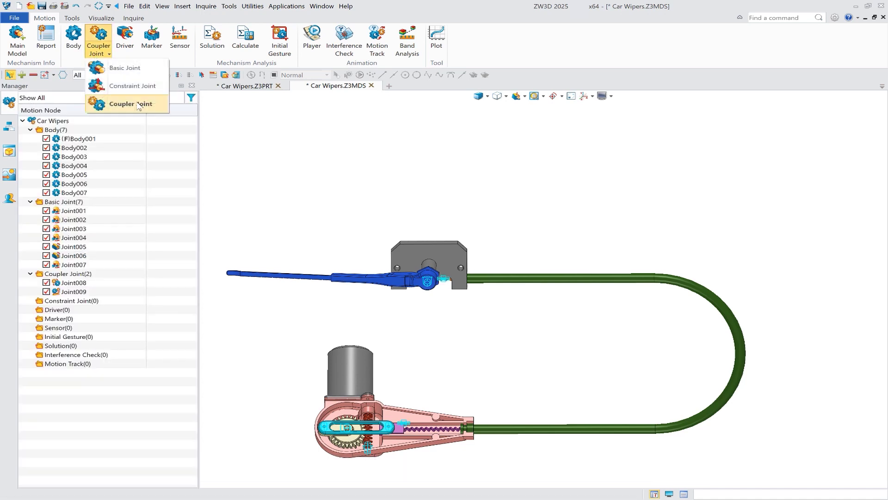
click(138, 104)
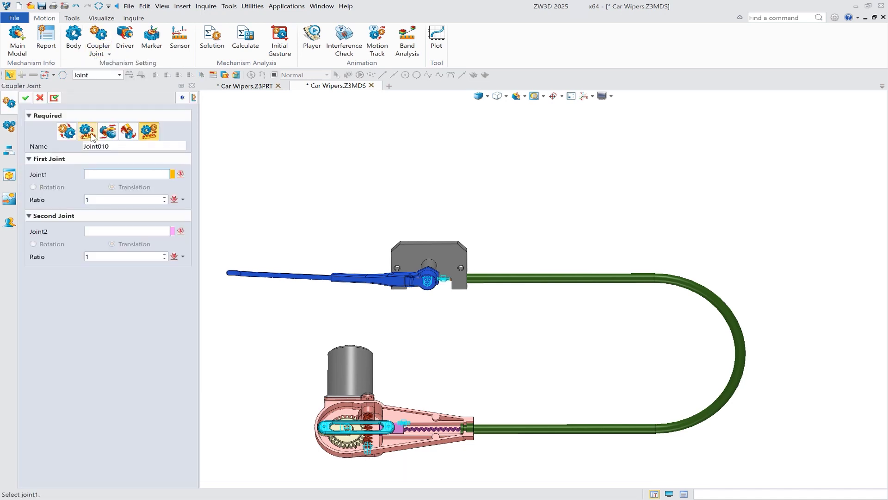
click(428, 281)
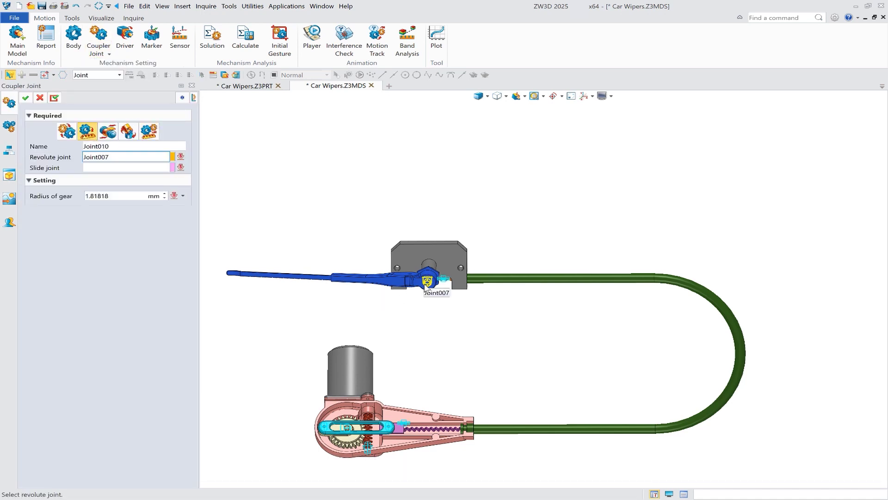
click(26, 98)
Add Driver001 on Joint001 with angular velocity 1440 deg/s
click(125, 40)
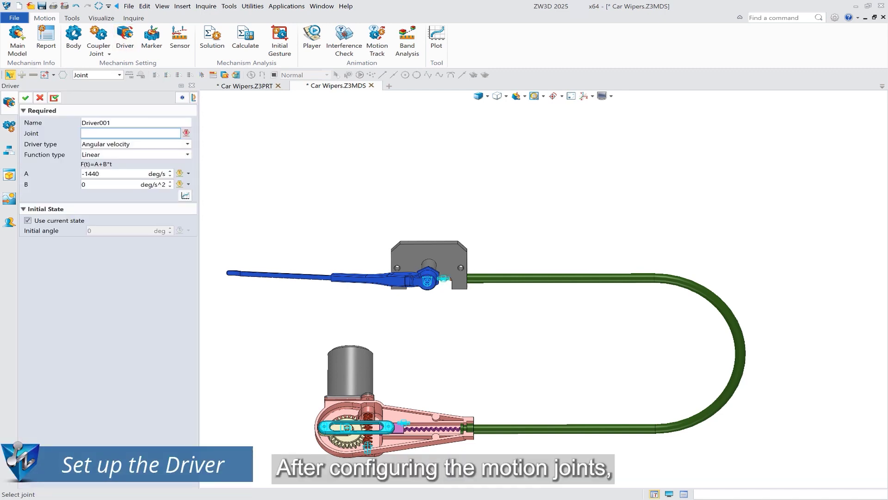
click(370, 449)
click(110, 174)
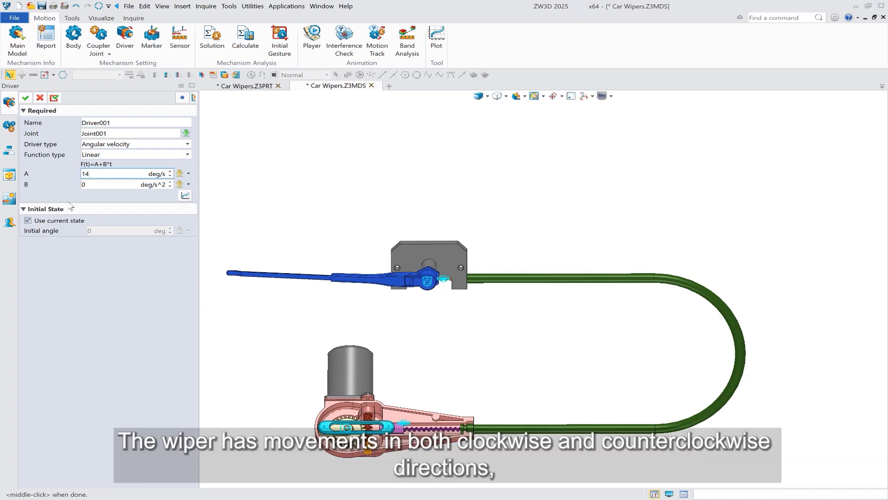
text(40)
click(25, 98)
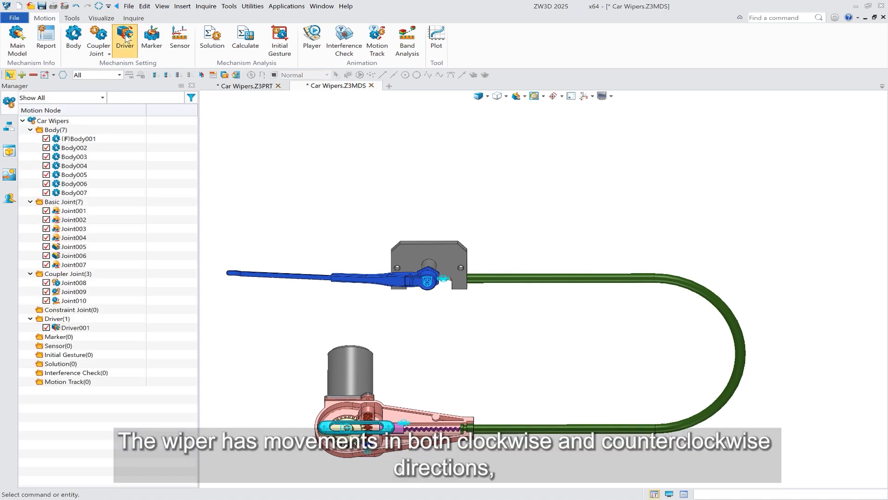
Add Driver002 on Joint001 with angular velocity -1440 deg/s
click(124, 39)
click(368, 448)
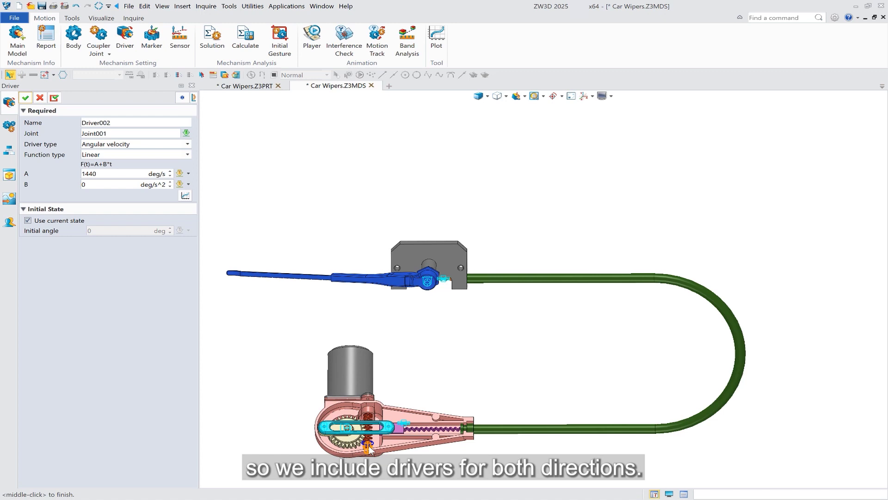
click(84, 175)
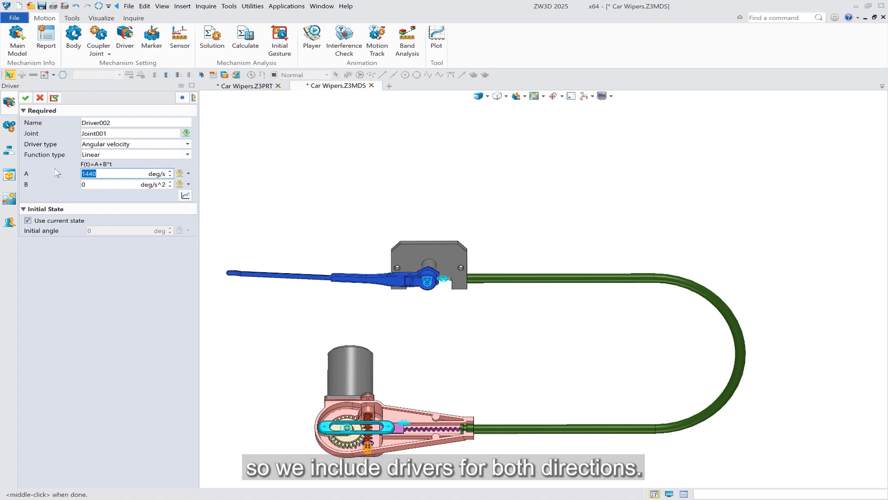
text(-144)
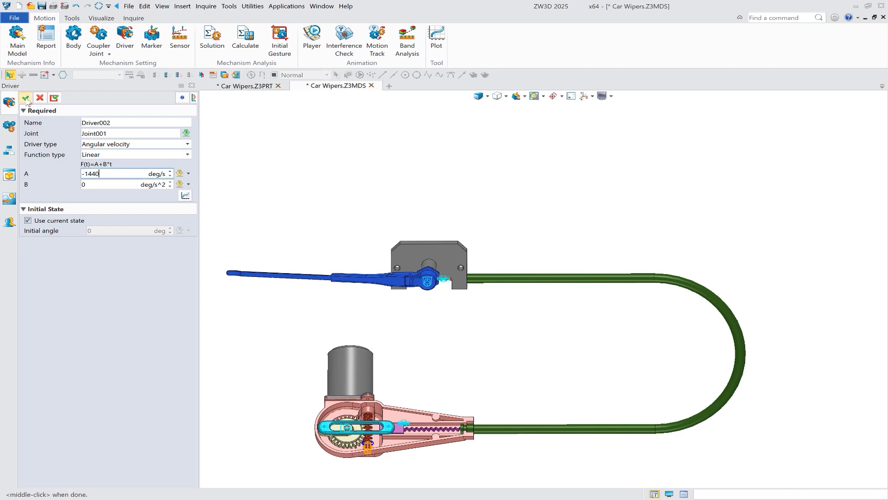
click(25, 98)
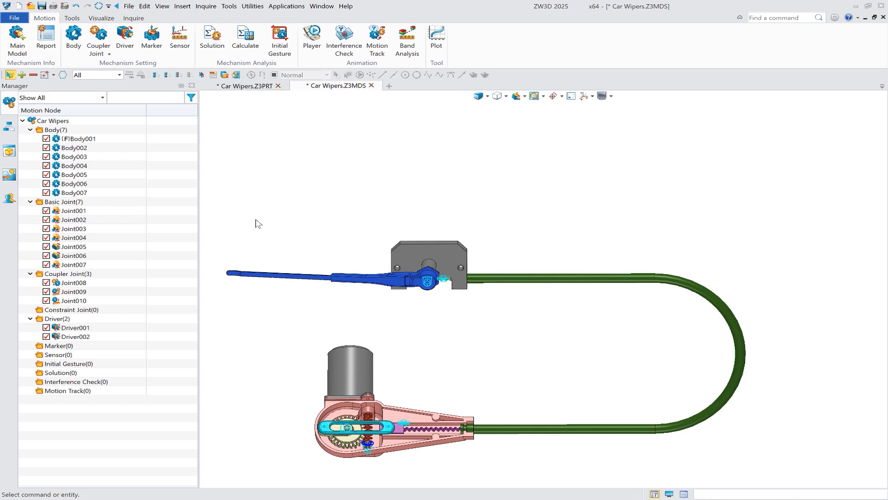
Create a 4 s Solution001 alternating Driver001 and Driver002 at 1, 2 and 3 s
click(212, 37)
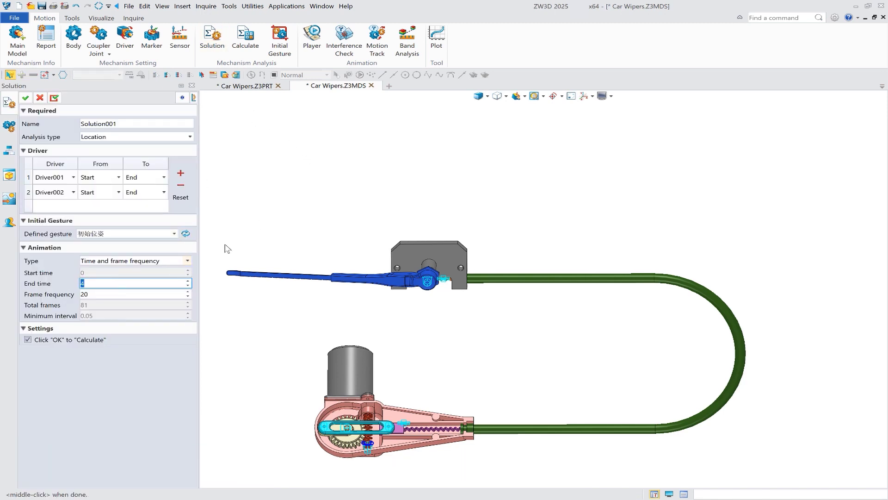
text(4)
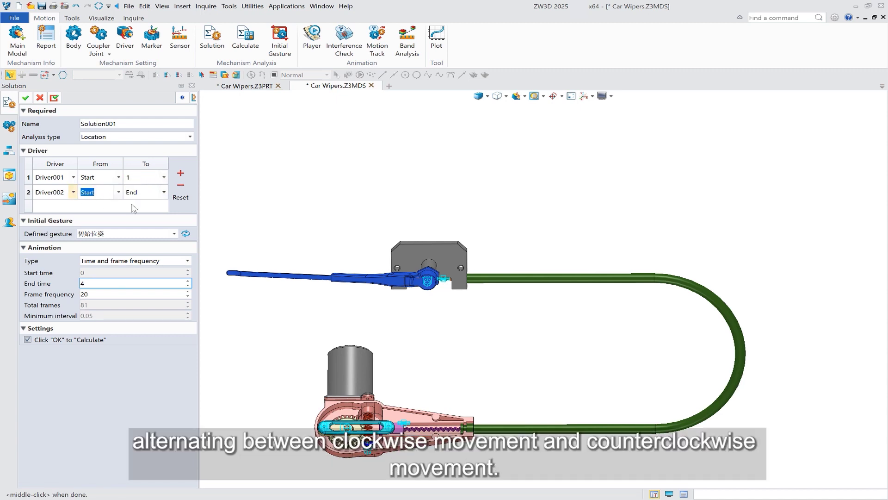
click(179, 175)
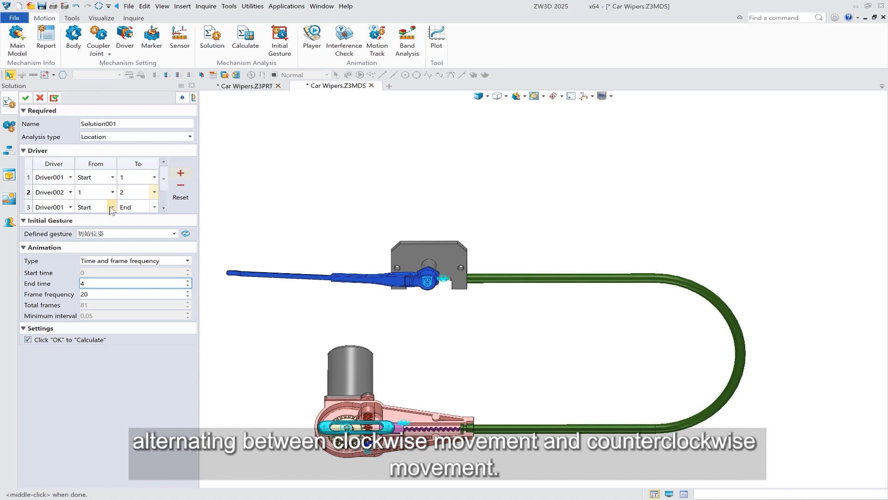
click(103, 205)
text(2)
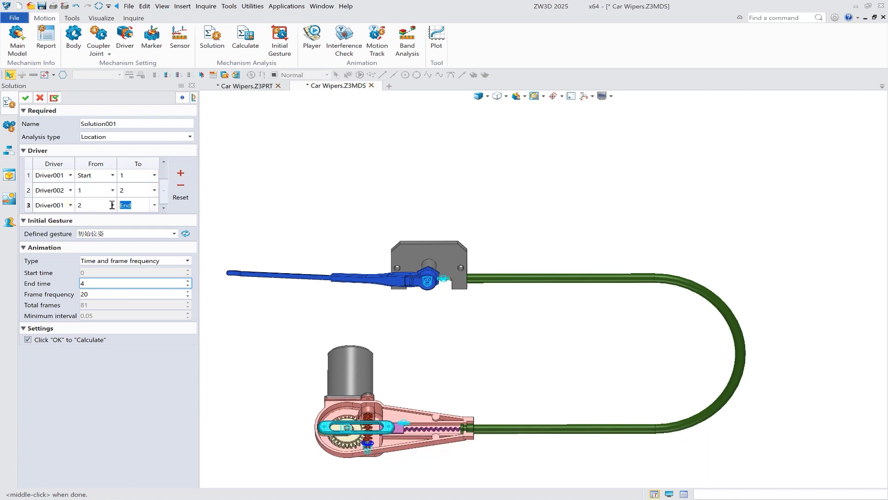
text(3)
click(180, 175)
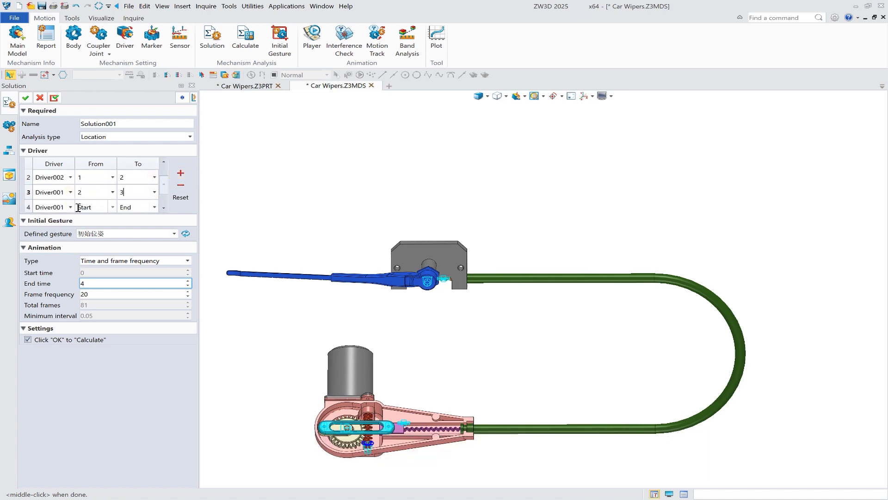
click(71, 207)
click(51, 225)
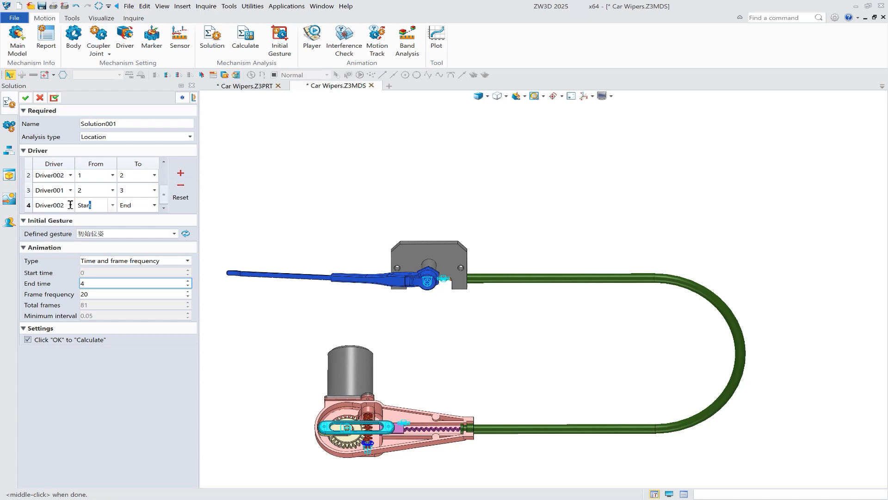
double_click(84, 205)
text(3)
click(25, 98)
Play the Solution001 wiper animation through 4 seconds, then close the Player
click(312, 37)
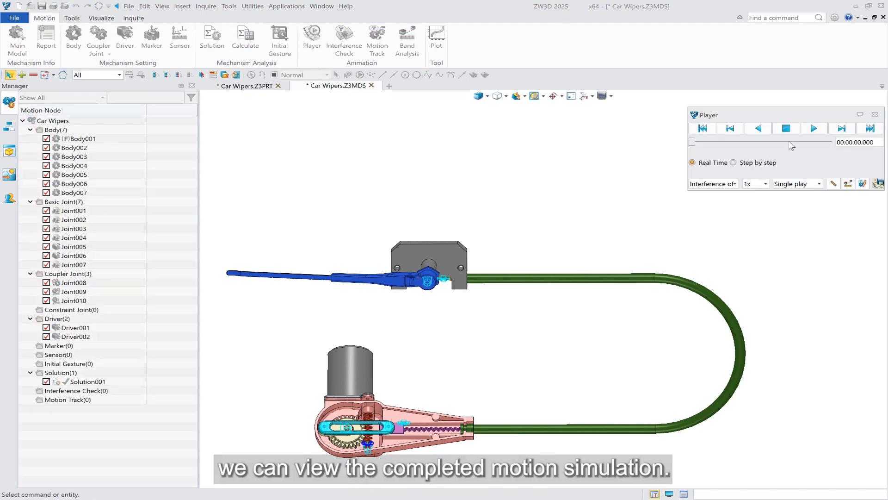
click(815, 129)
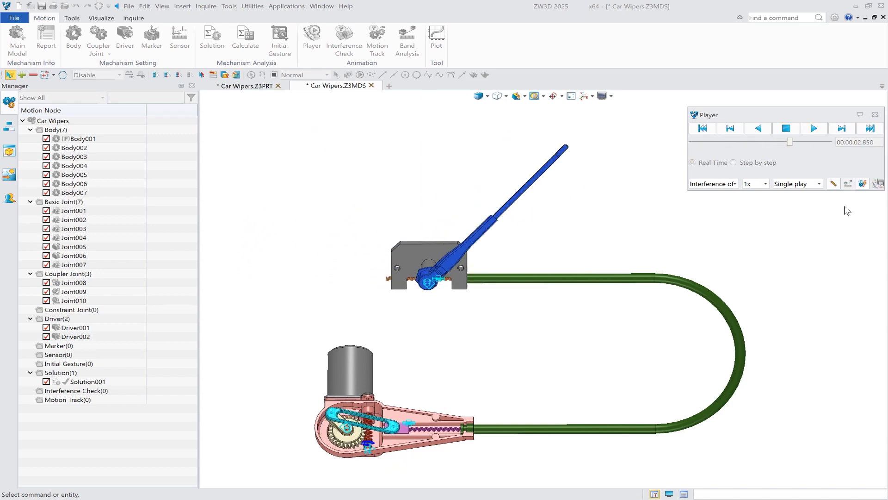
click(874, 115)
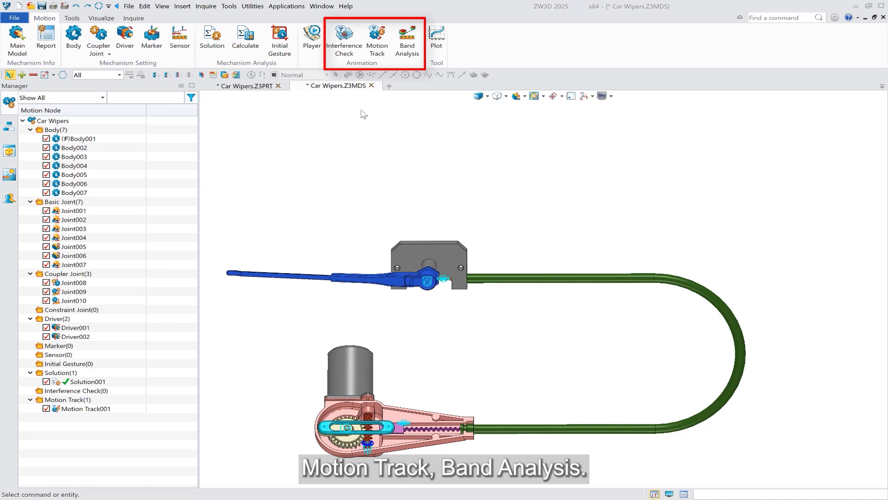
Add Interference001 between the casing assembly and the cyan link
click(344, 37)
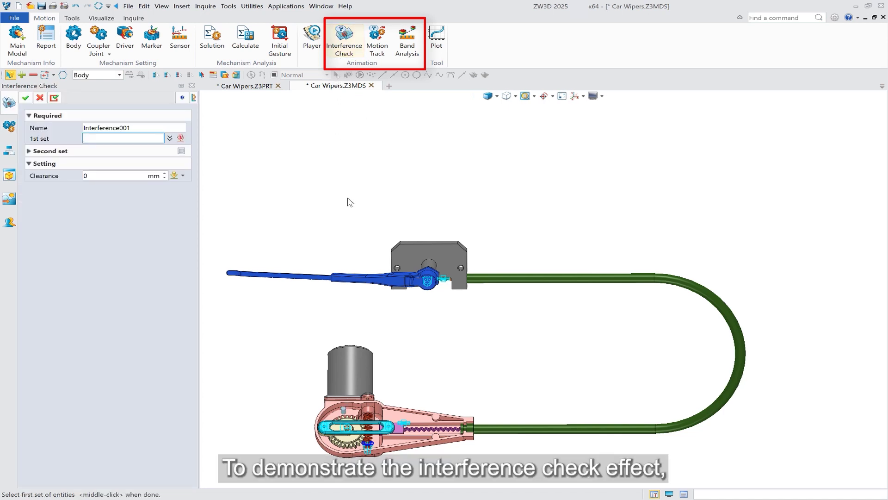
click(414, 406)
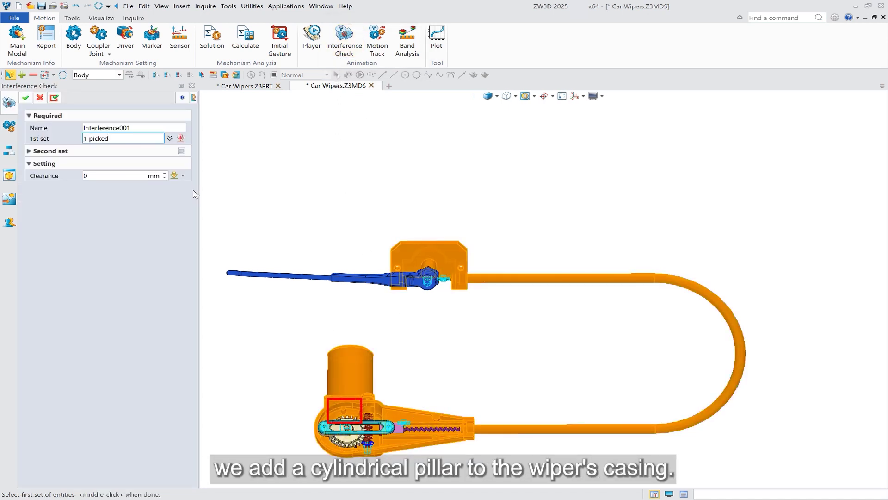
click(182, 151)
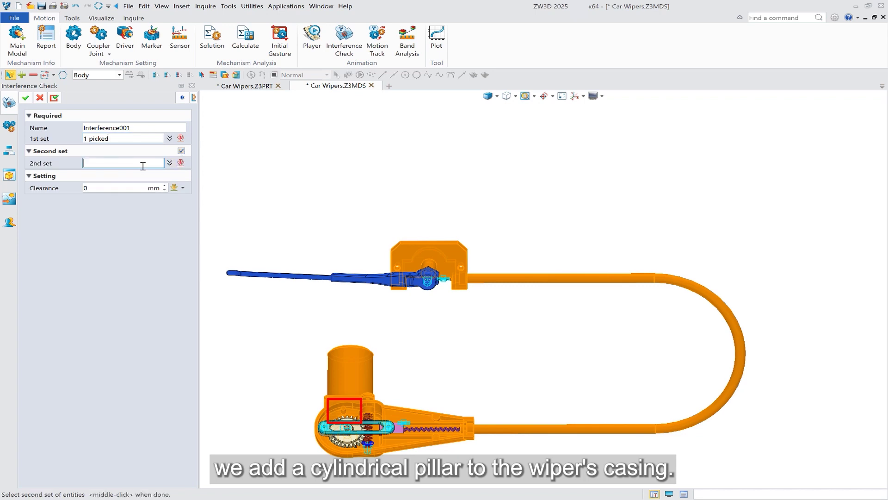
click(391, 425)
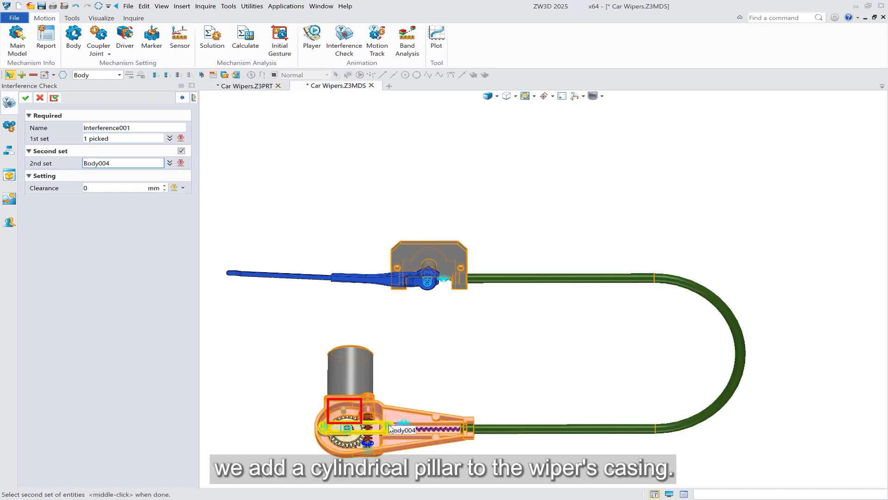
click(29, 100)
Replay with Interference stop, zooming on the 0.9 s link-pillar clash, then close the Player
click(312, 40)
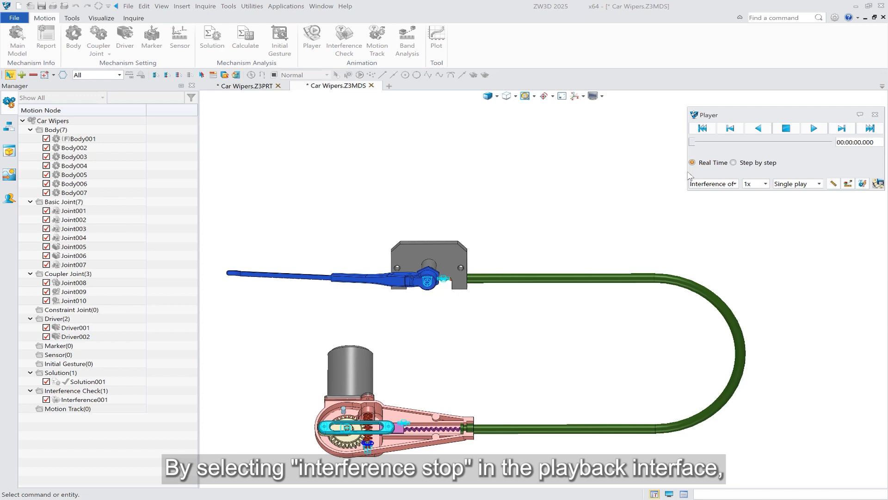
click(734, 184)
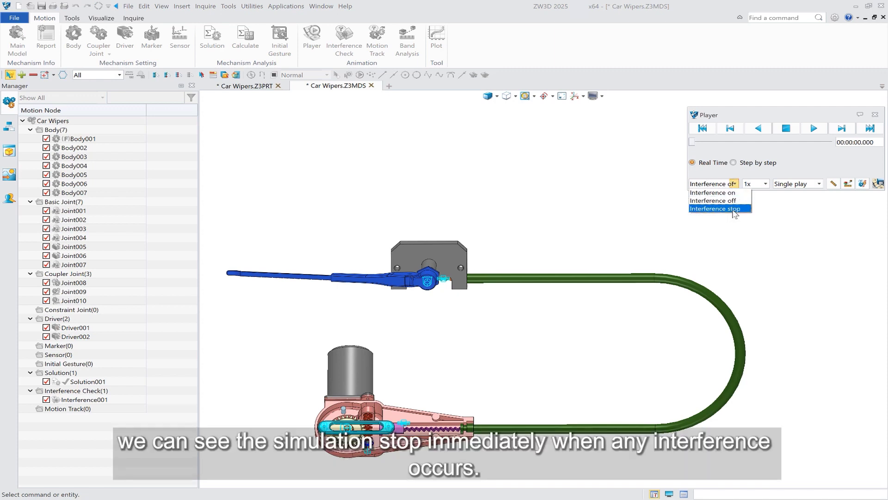
click(735, 209)
click(814, 129)
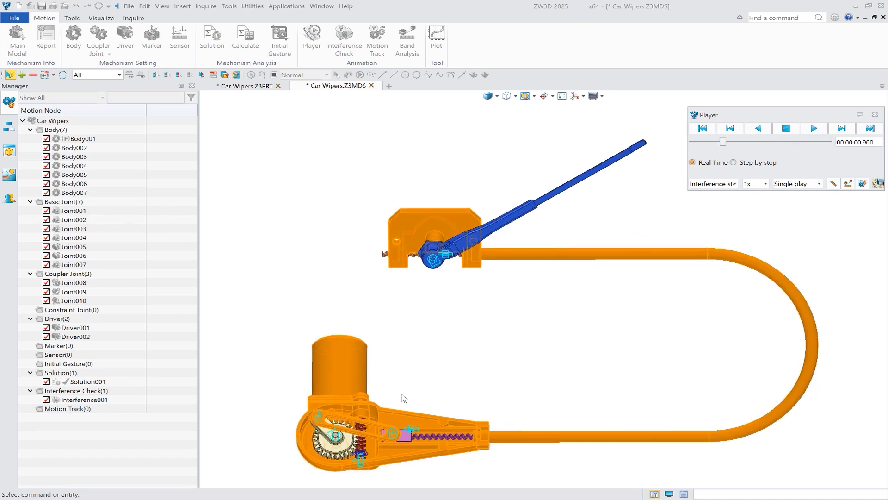
scroll(278, 408, up, 3)
scroll(273, 407, up, 2)
scroll(264, 400, up, 2)
scroll(261, 381, up, 2)
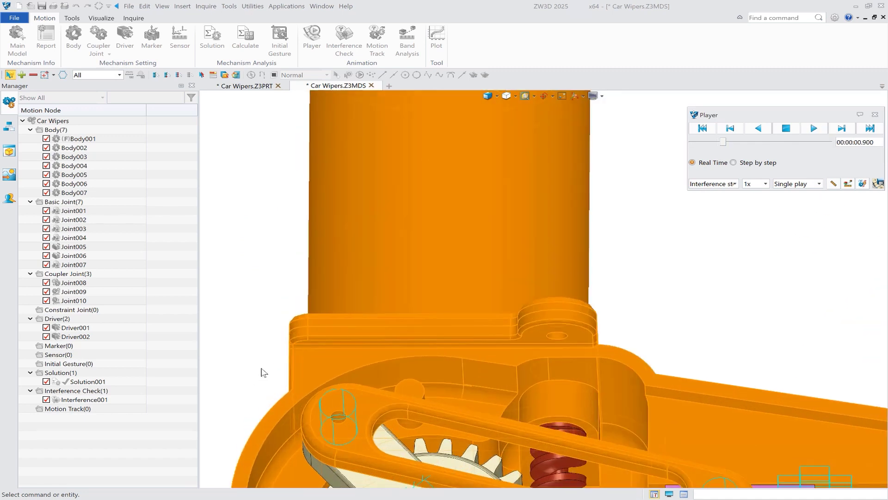
click(875, 115)
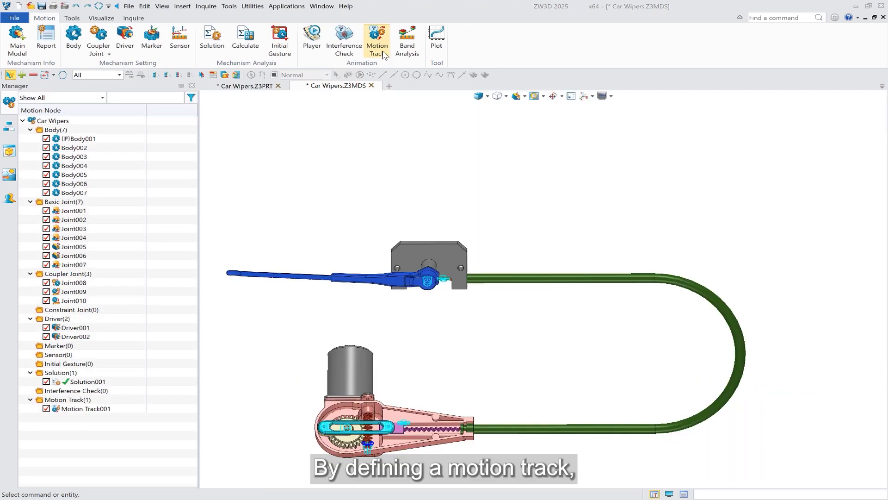
Add a motion track on the wiper arm tip of Body007 and play the 4-second motion to trace its arc
click(377, 40)
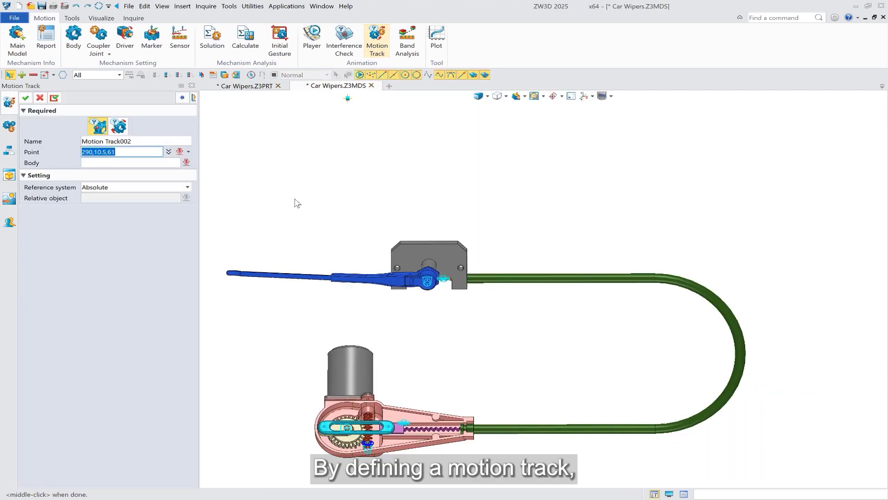
click(229, 272)
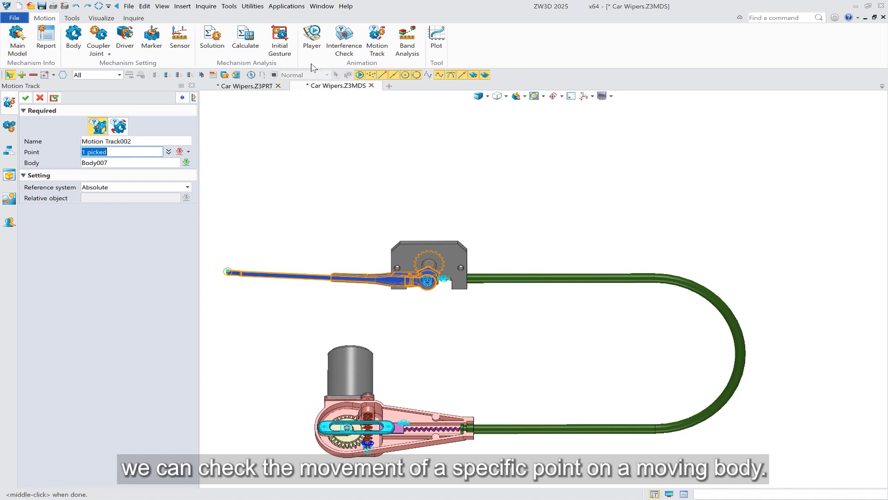
click(312, 39)
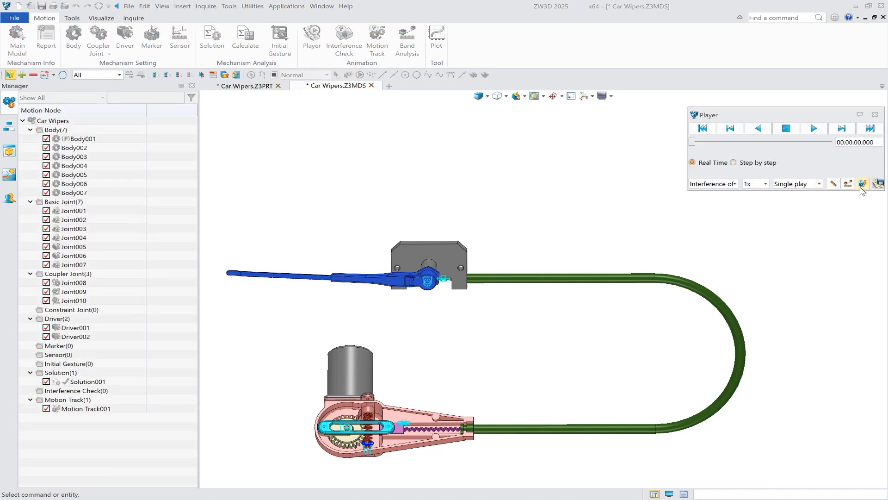
click(814, 129)
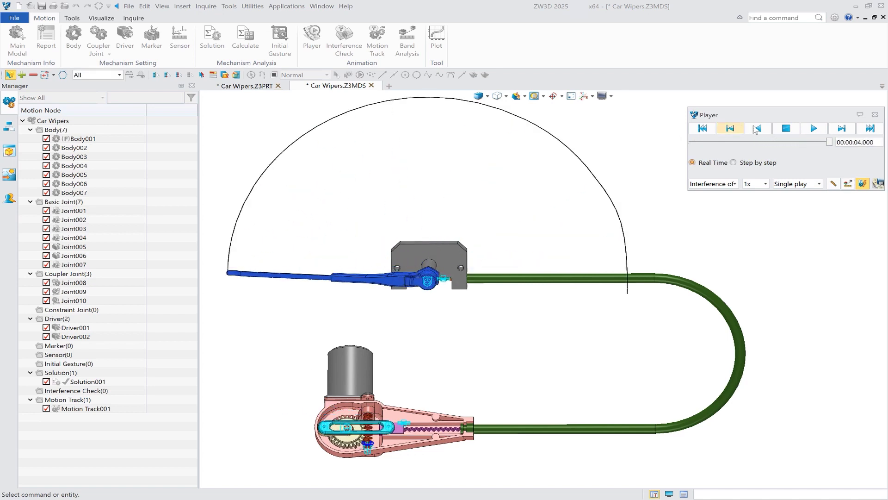
click(875, 114)
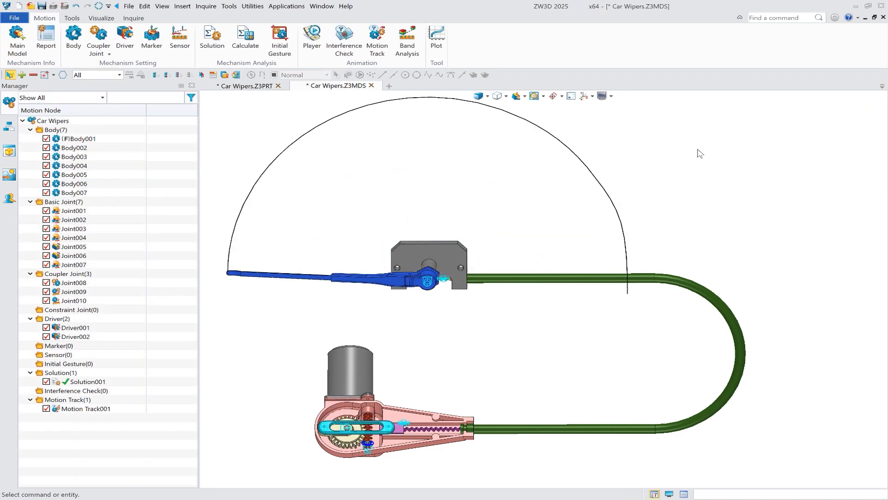
Create a new plot and browse the motion data down to Body007's Displacement results
click(436, 37)
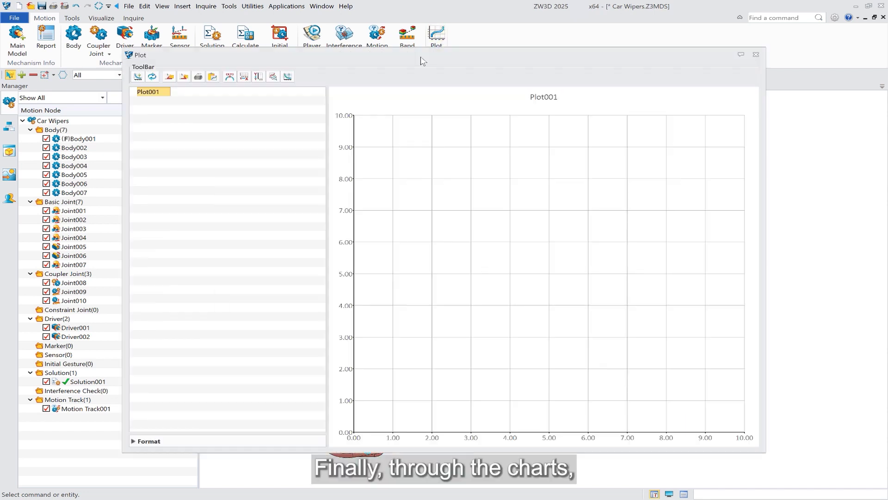
click(137, 77)
click(151, 123)
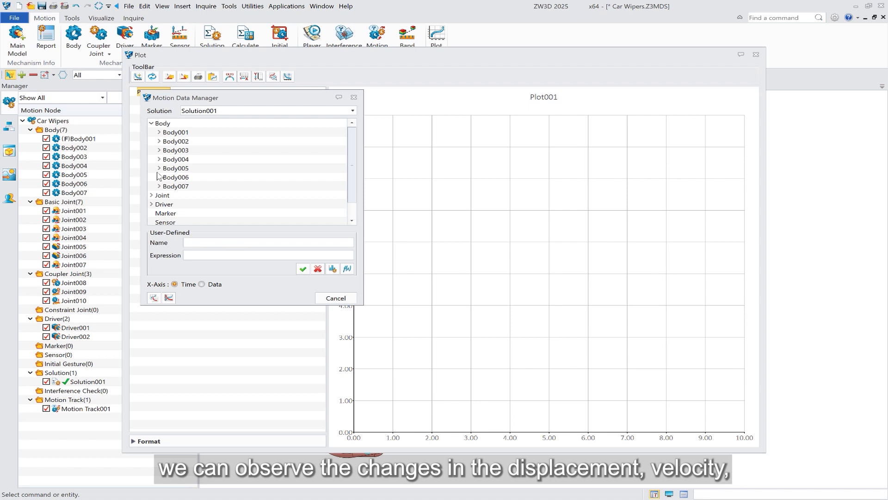
click(160, 186)
click(167, 195)
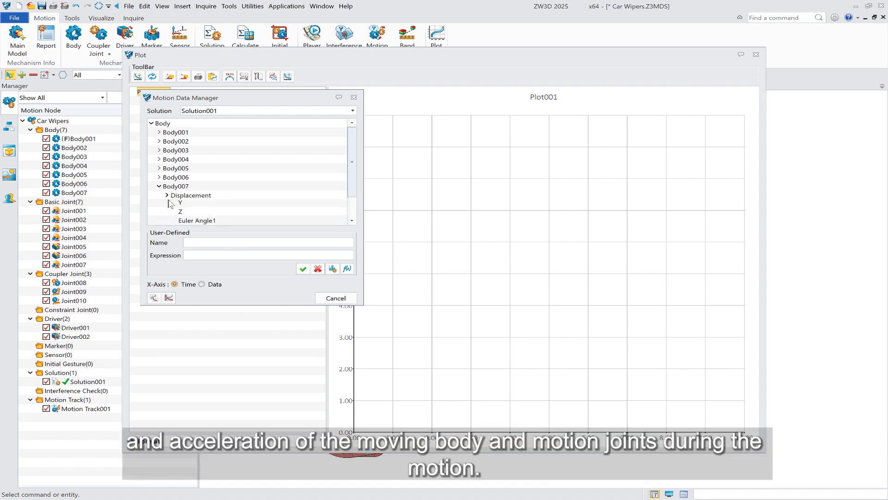
Add Body007's Linear Magnitude, X and Y displacement curves to Plot001
click(204, 204)
click(169, 298)
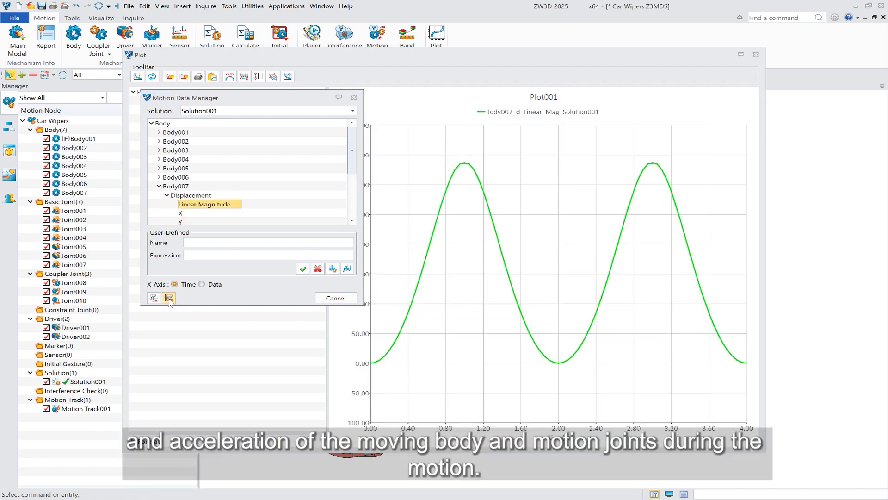
click(181, 214)
click(169, 297)
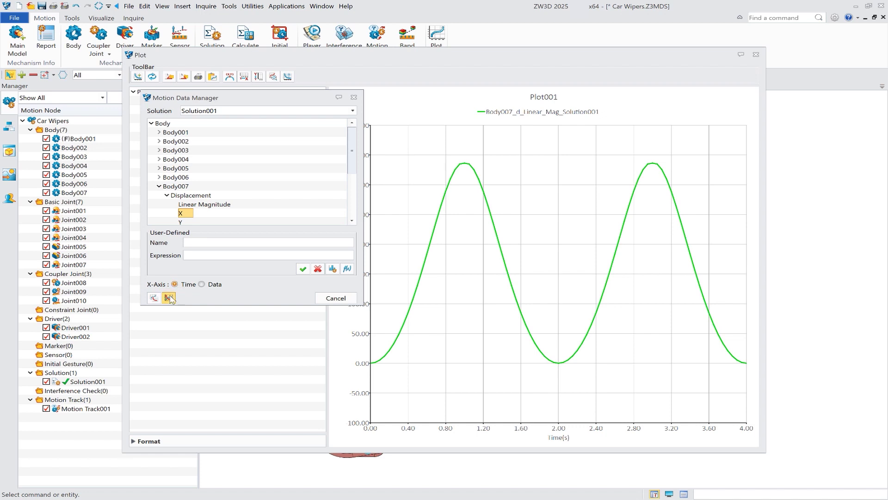
click(183, 222)
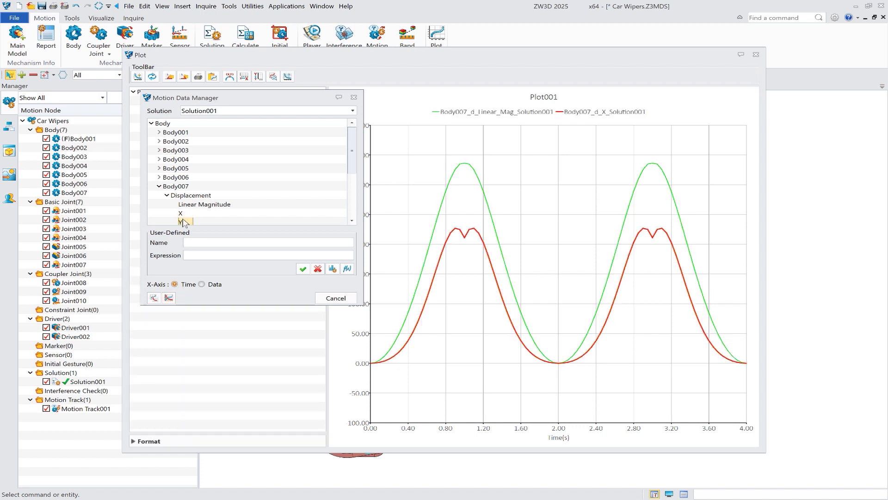
click(168, 298)
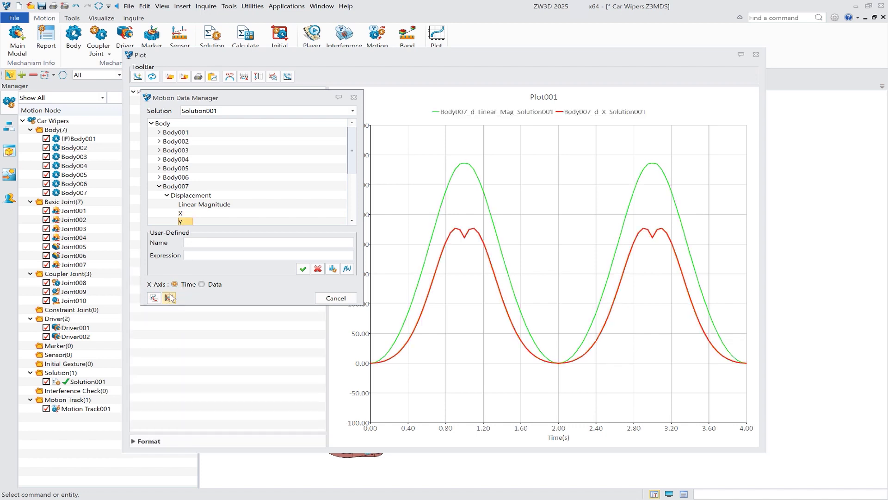
click(353, 97)
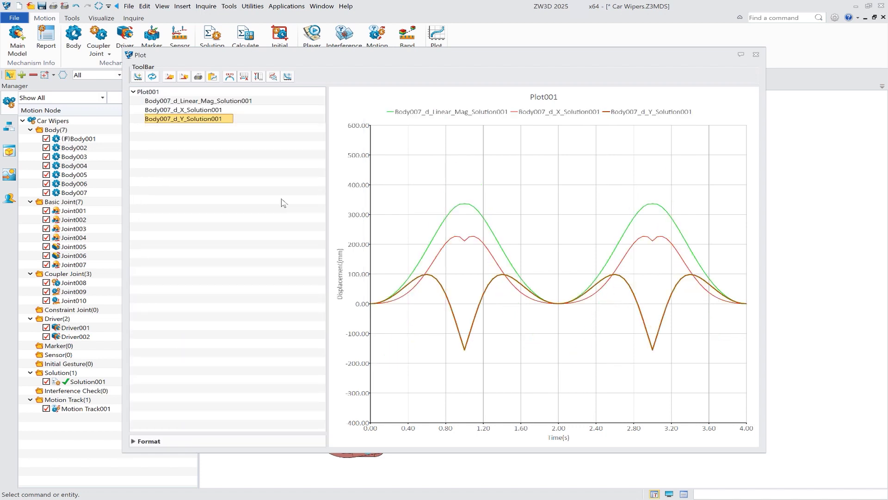
Close the Plot001 window to return to the wiper model with its traced arc
click(756, 55)
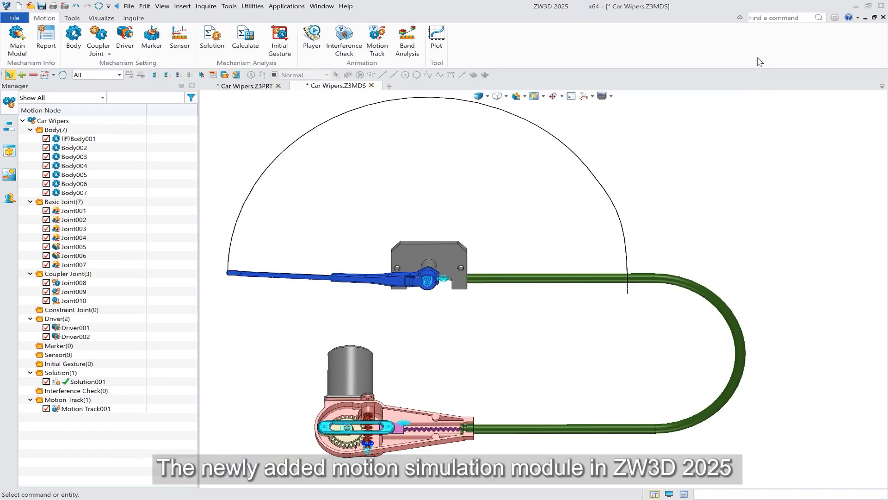